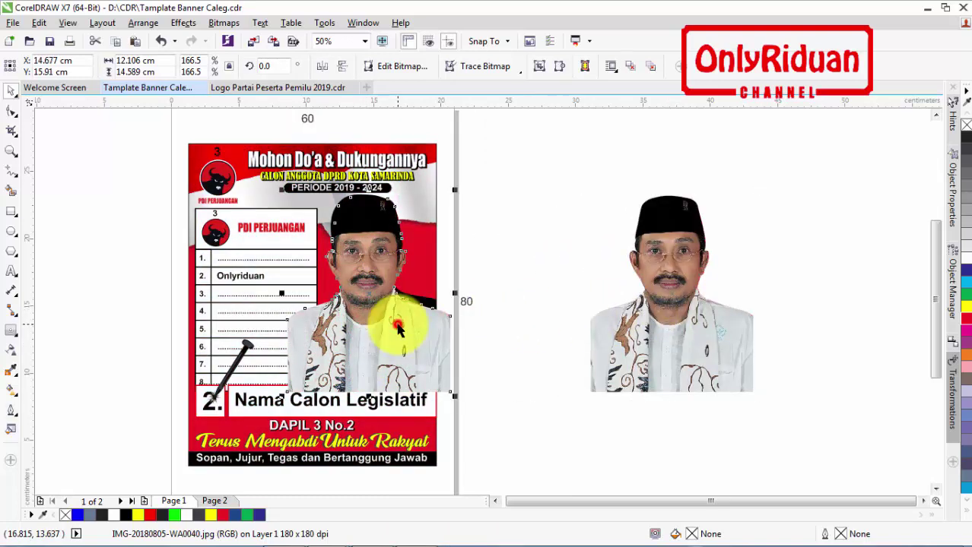
# PowerClip the candidate portrait placed over the vertical banner into the banner's red background rectangle.
pyautogui.rightClick(386, 325)
pyautogui.click(460, 147)
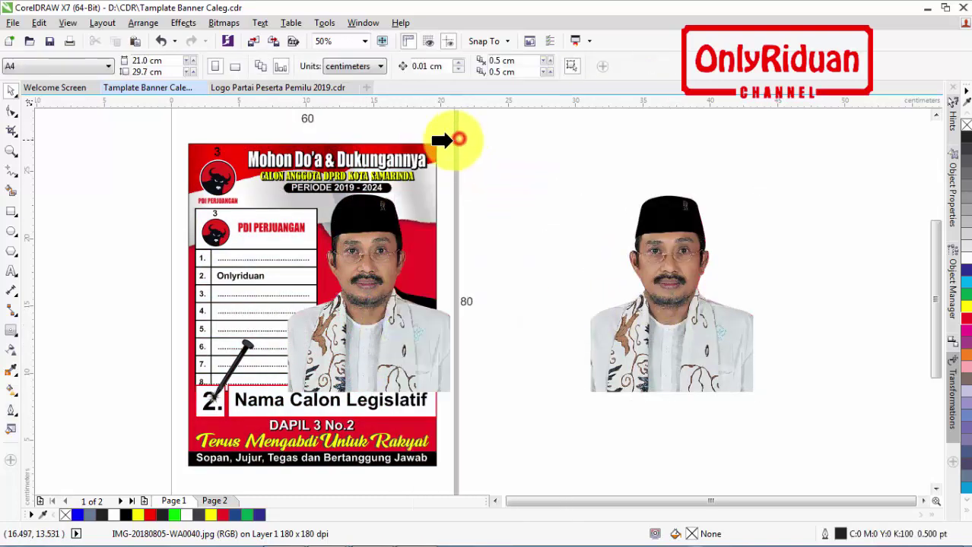
pyautogui.click(424, 146)
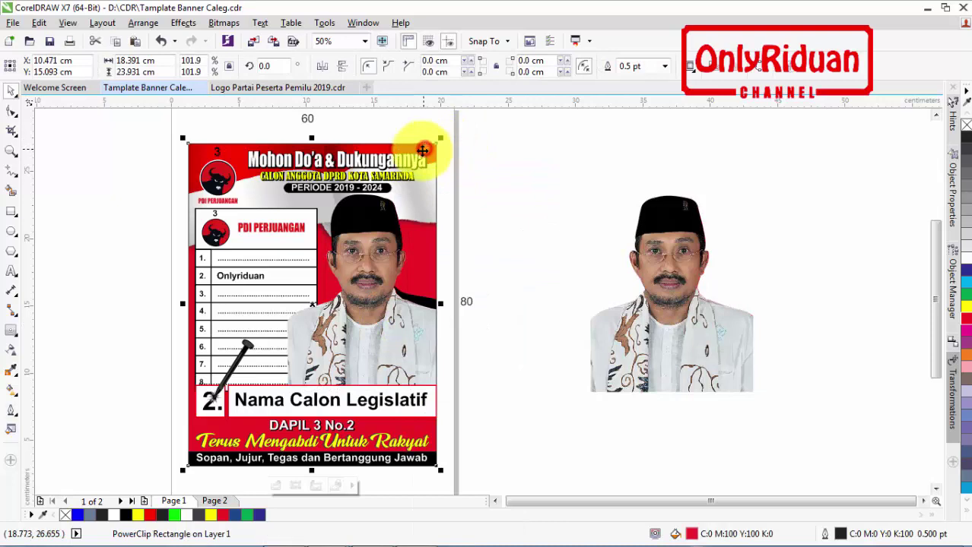
# Edit the vertical banner's PowerClip contents, delete the black silhouette group behind the portrait, and finish editing.
pyautogui.rightClick(373, 321)
pyautogui.click(428, 176)
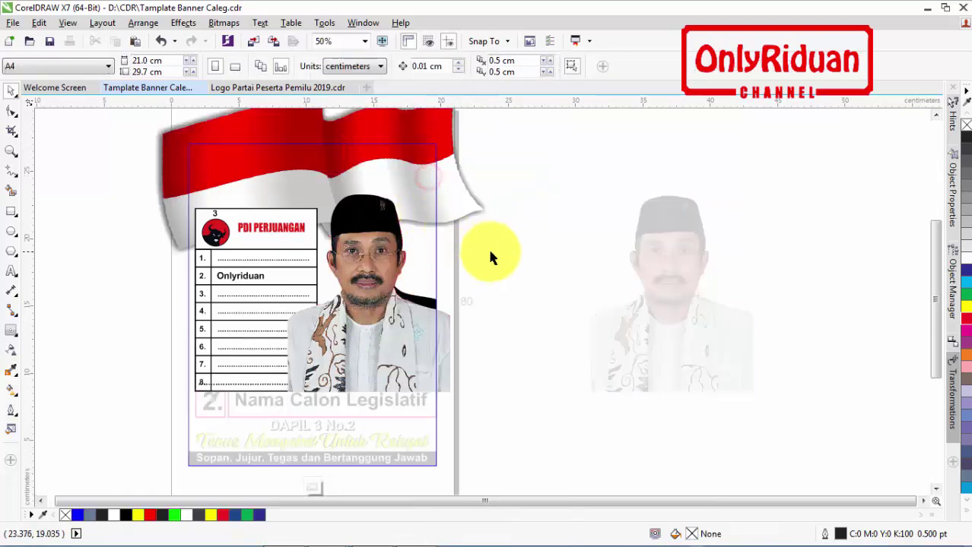
pyautogui.click(489, 251)
pyautogui.click(420, 301)
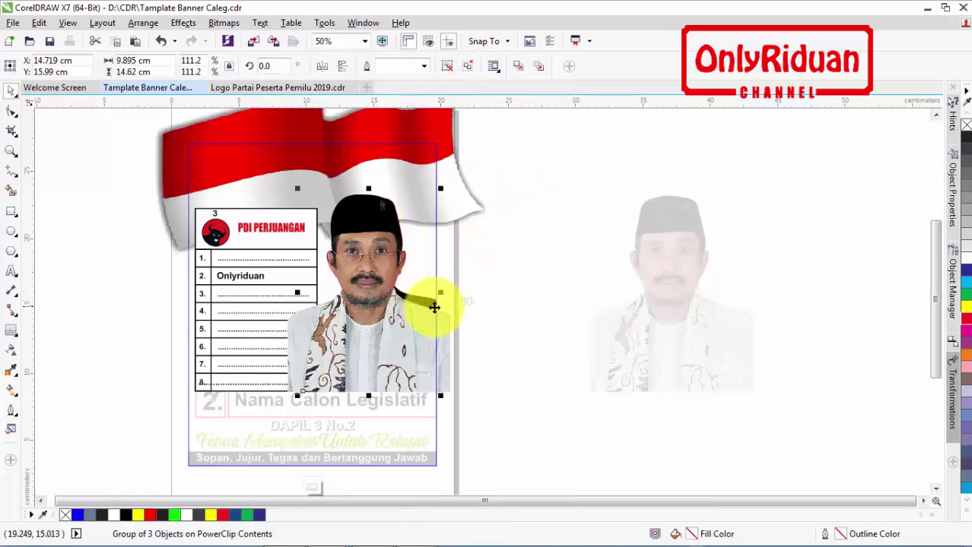
pyautogui.rightClick(348, 321)
pyautogui.click(396, 220)
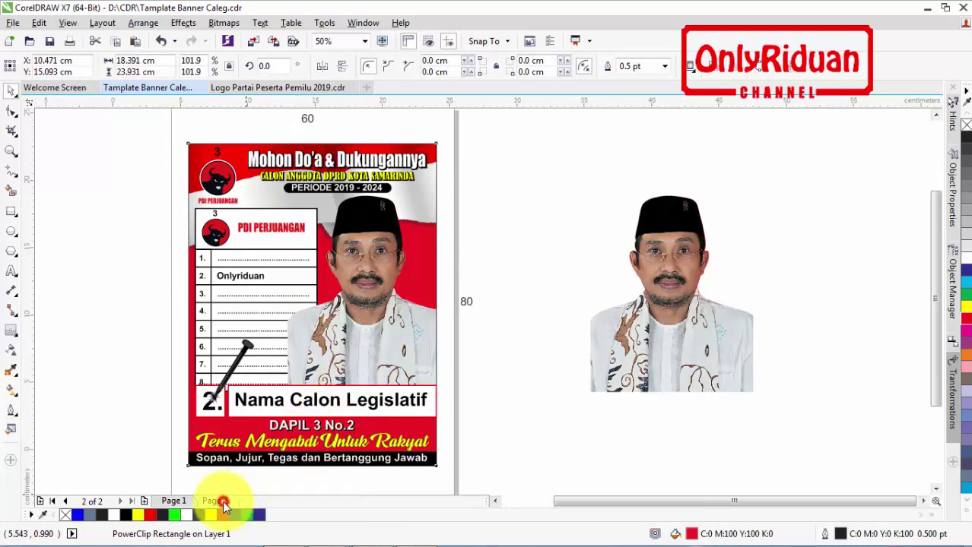
# On Page 2, fill the horizontal banner's background rectangle with red (C:0 M:100 Y:100 K:0).
pyautogui.click(223, 501)
pyautogui.click(298, 395)
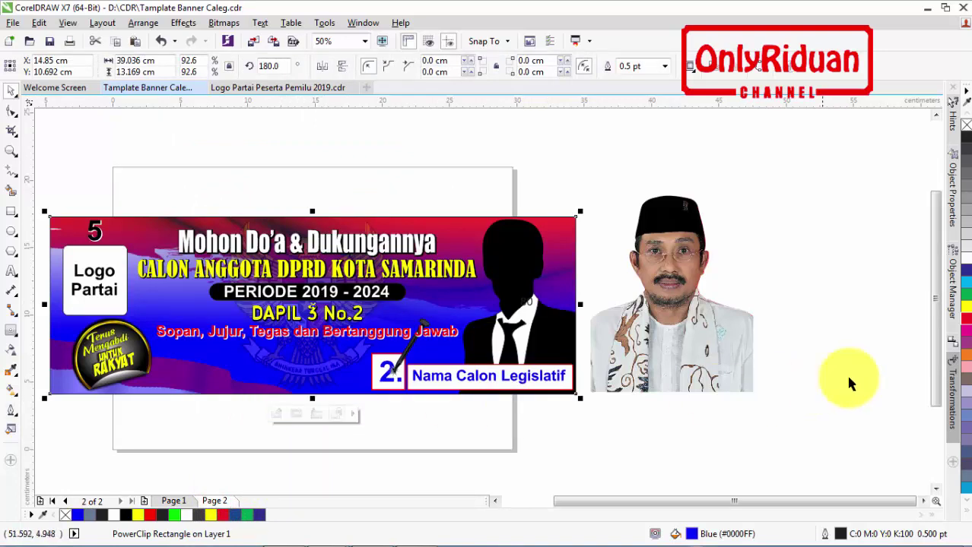
pyautogui.click(966, 323)
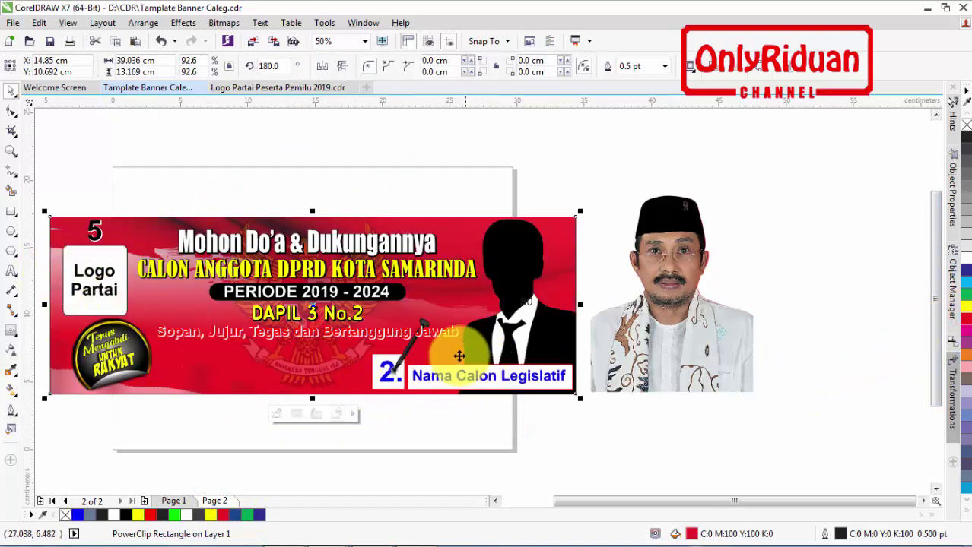
# Move the candidate portrait over the horizontal banner's silhouette, scaled to about 11.15 x 13.44 cm, and nudge it right to align it.
pyautogui.click(664, 299)
pyautogui.moveTo(672, 277); pyautogui.dragTo(512, 296)
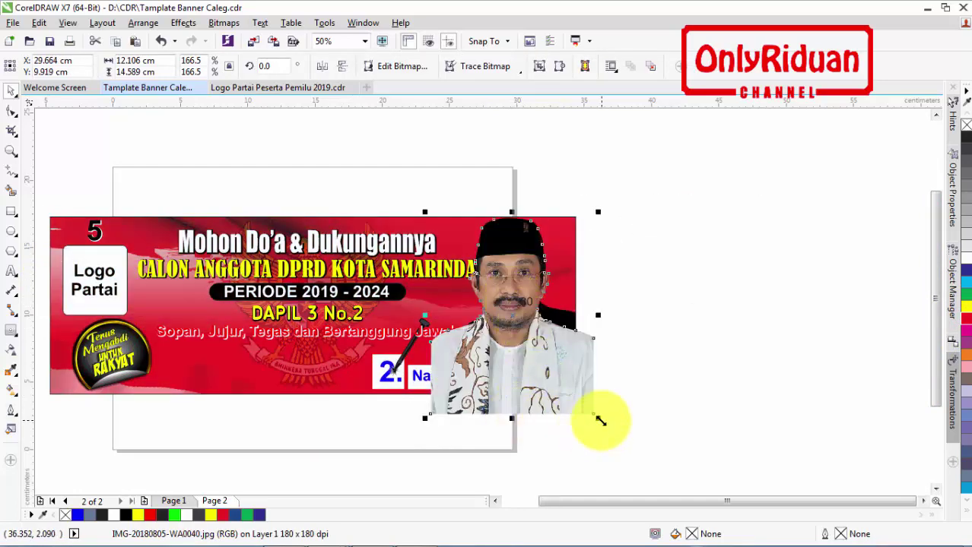
pyautogui.moveTo(600, 421); pyautogui.dragTo(583, 403)
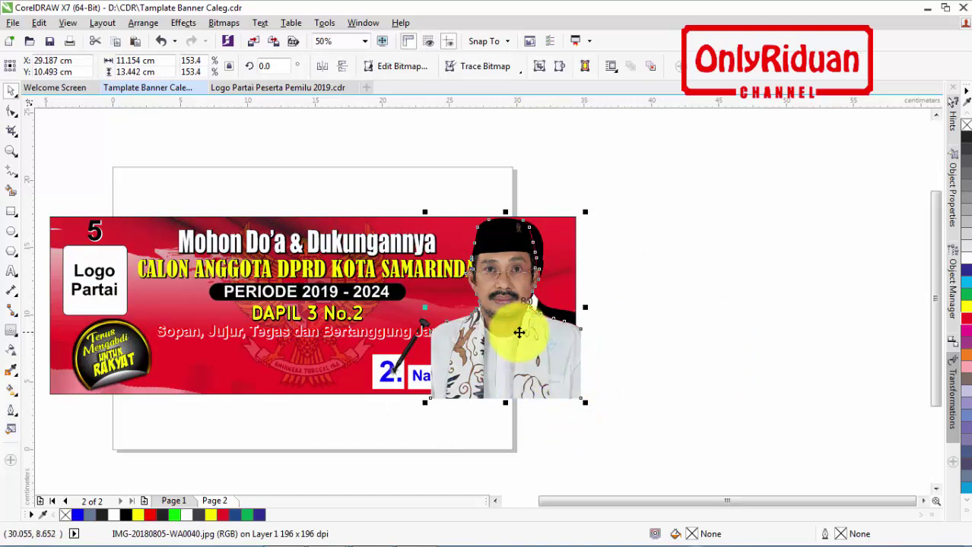
pyautogui.press('Right')
pyautogui.press('Right')
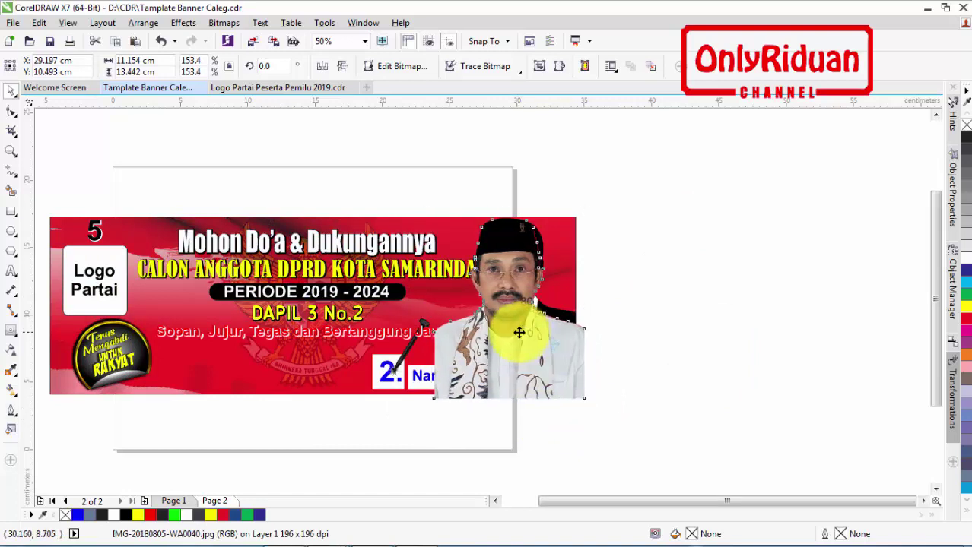
pyautogui.press('Right')
pyautogui.press('Right')
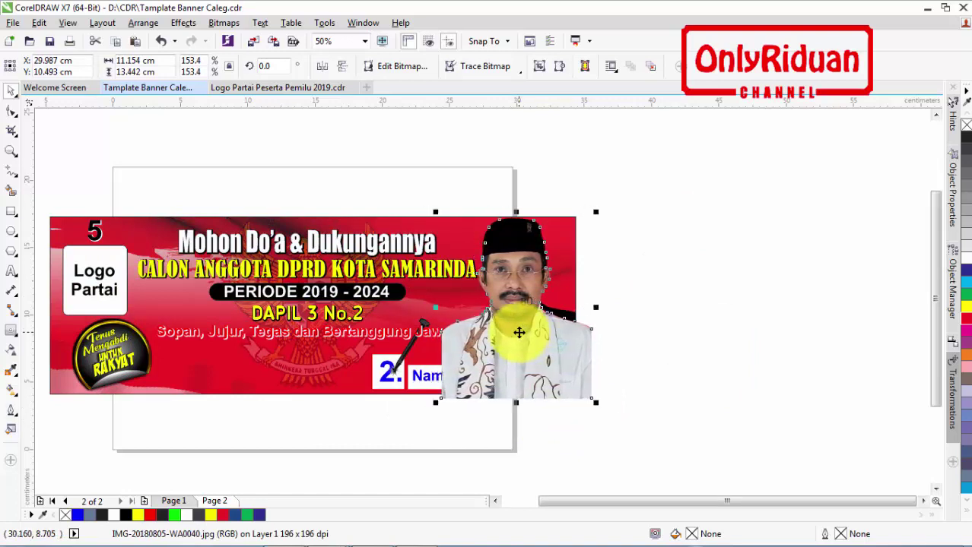
# PowerClip the portrait into the horizontal banner's red background rectangle.
pyautogui.rightClick(508, 333)
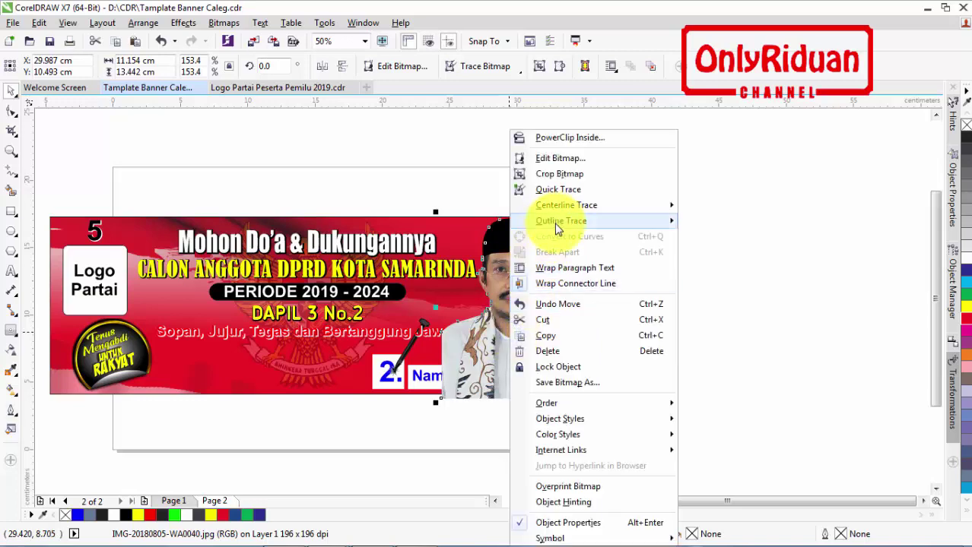
pyautogui.click(555, 138)
pyautogui.click(321, 352)
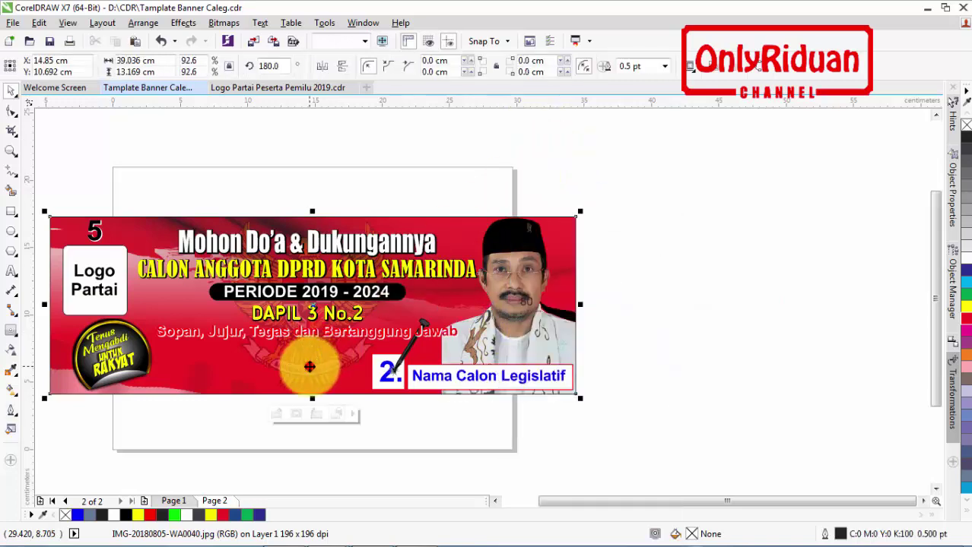
pyautogui.click(625, 342)
# Edit the horizontal banner's PowerClip contents, delete the black silhouette group behind the portrait, and finish editing.
pyautogui.rightClick(543, 325)
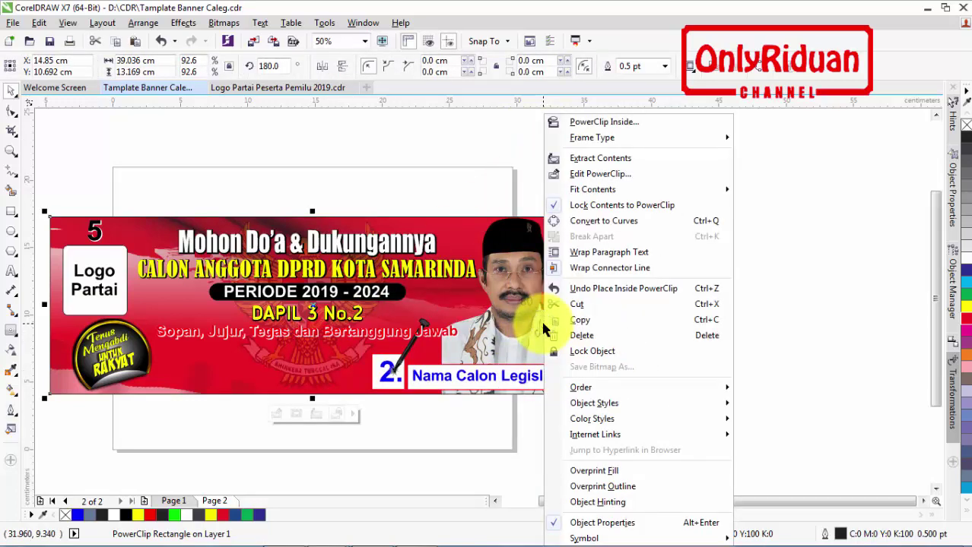
pyautogui.click(586, 173)
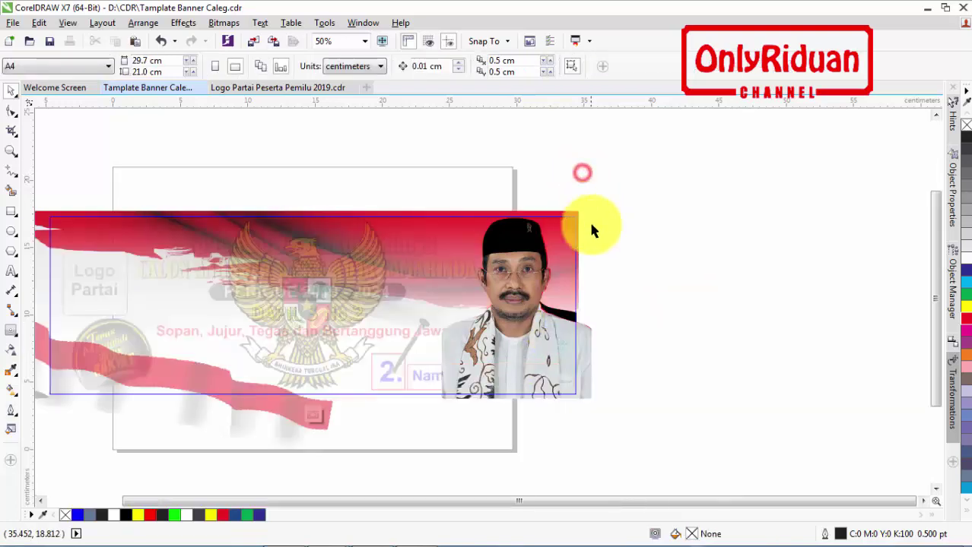
pyautogui.click(564, 315)
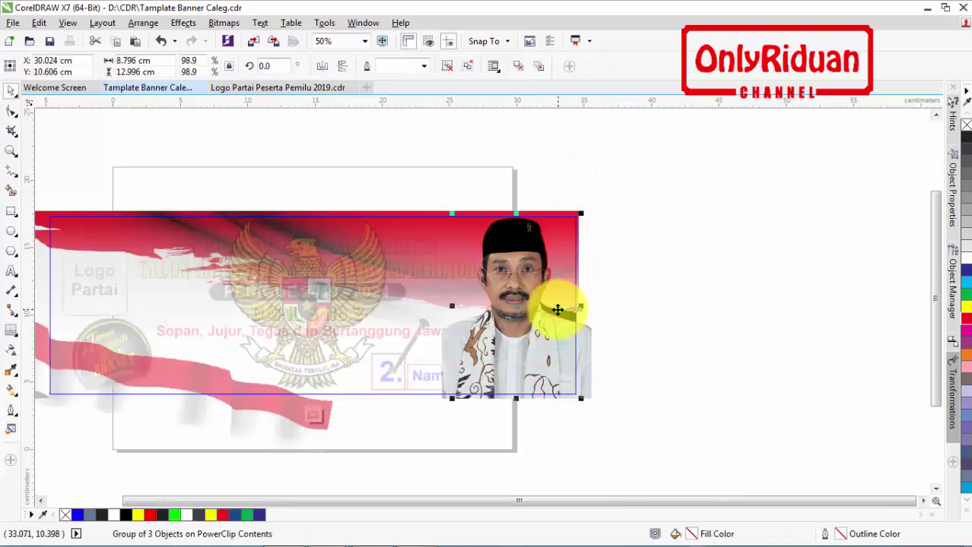
pyautogui.press('Escape')
pyautogui.click(549, 314)
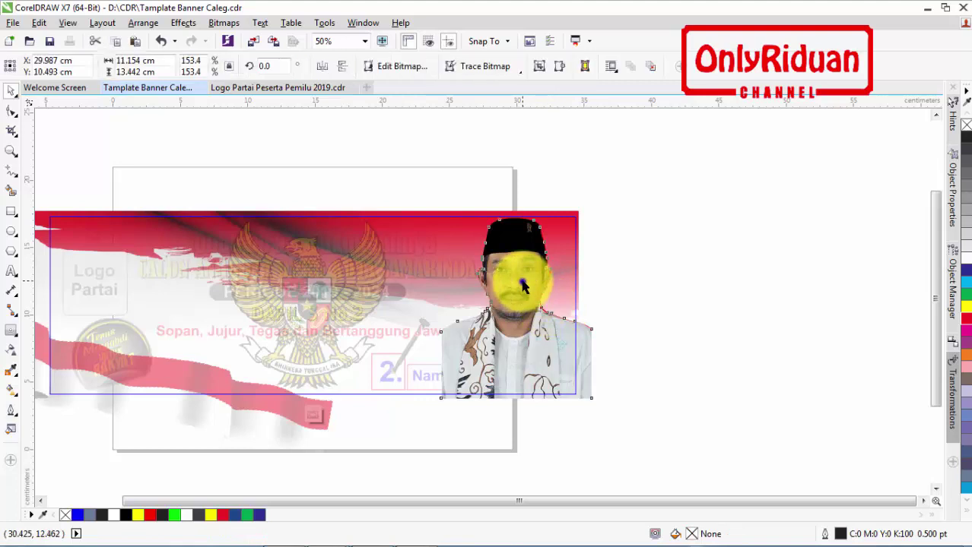
pyautogui.rightClick(526, 266)
pyautogui.click(559, 219)
pyautogui.click(657, 271)
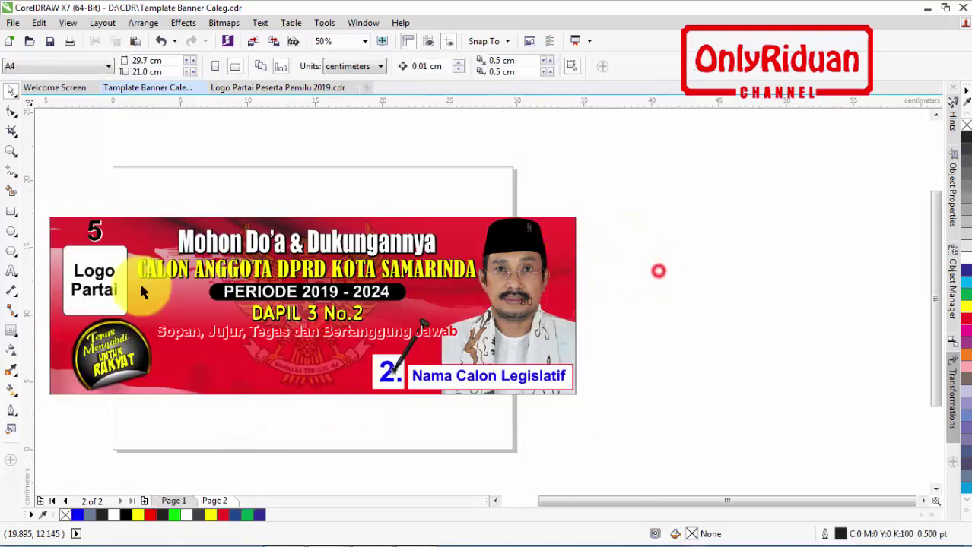
# Copy the upper party logo with its number 3 from the banner on Page 1 and paste it on Page 2.
pyautogui.click(172, 501)
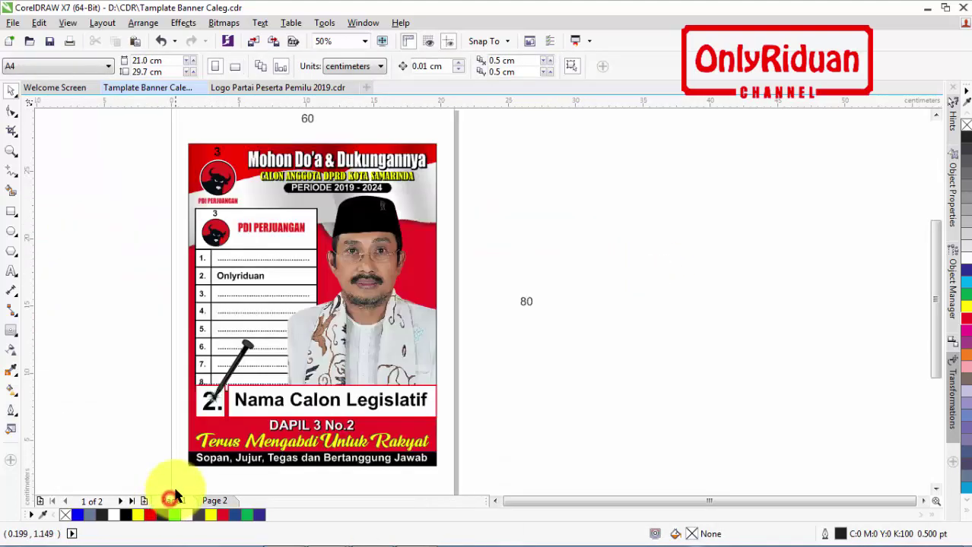
pyautogui.moveTo(167, 139); pyautogui.dragTo(244, 203)
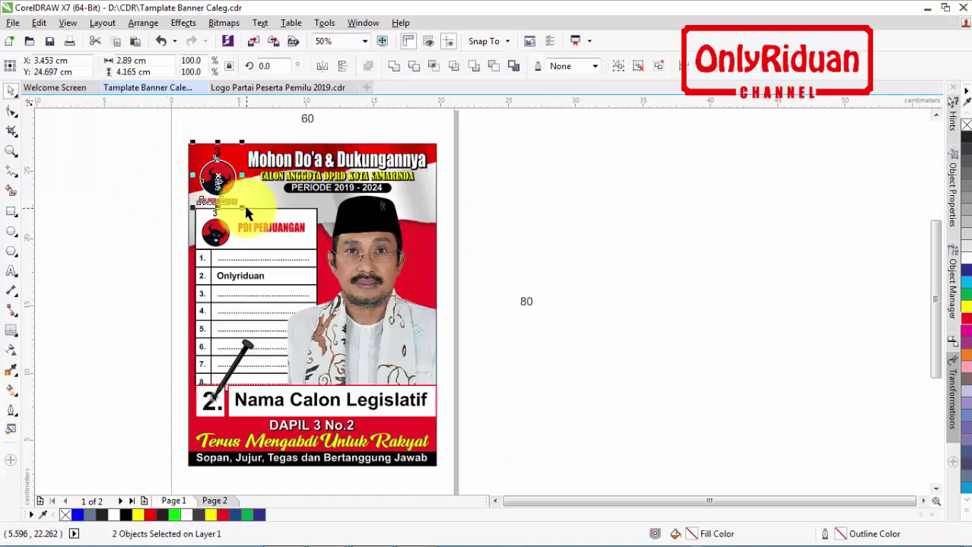
pyautogui.click(214, 501)
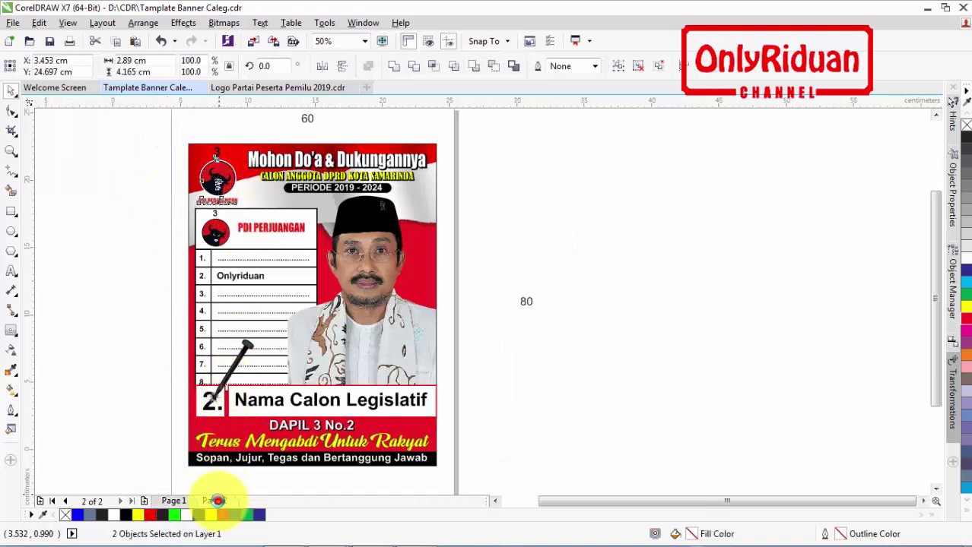
pyautogui.hotkey('ctrl', 'v')
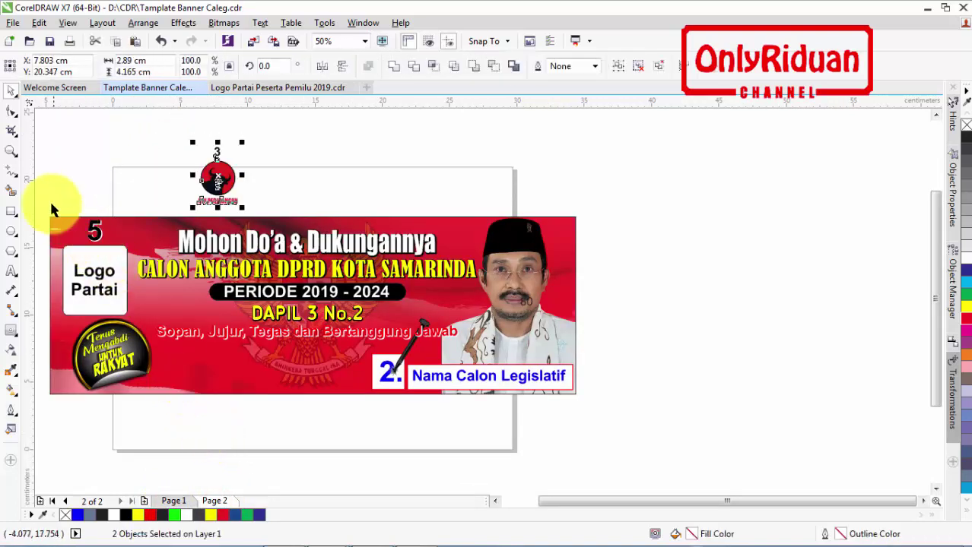
# Delete the "5 Logo Partai" placeholder and put the pasted logo with its number in its place, enlarged to about 4.24 x 6.11 cm.
pyautogui.moveTo(43, 194); pyautogui.dragTo(145, 323)
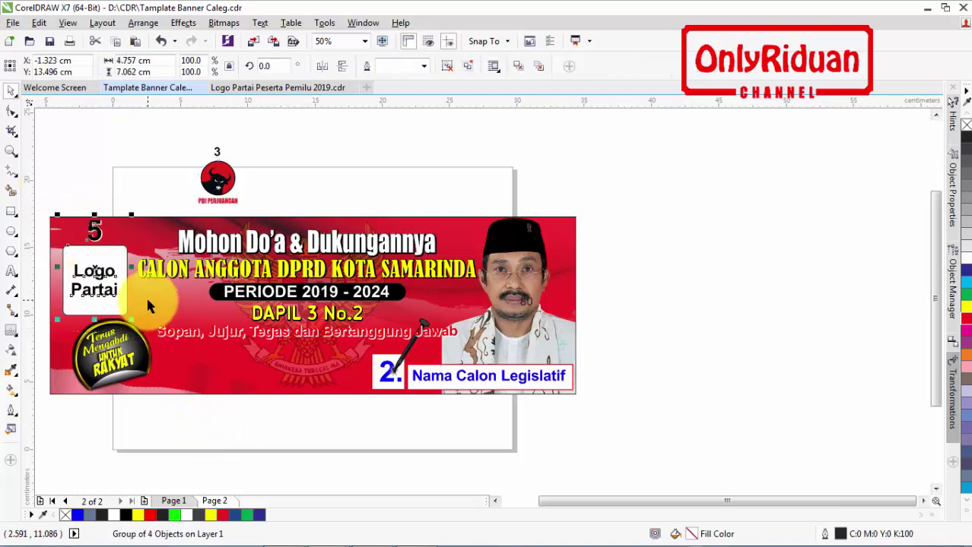
pyautogui.press('Delete')
pyautogui.moveTo(167, 146); pyautogui.dragTo(254, 221)
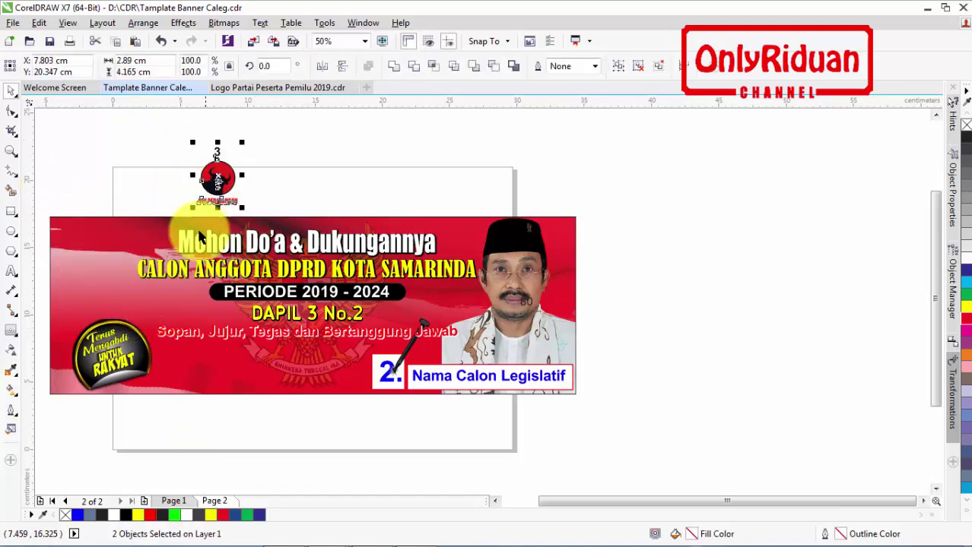
pyautogui.moveTo(191, 207); pyautogui.dragTo(162, 224)
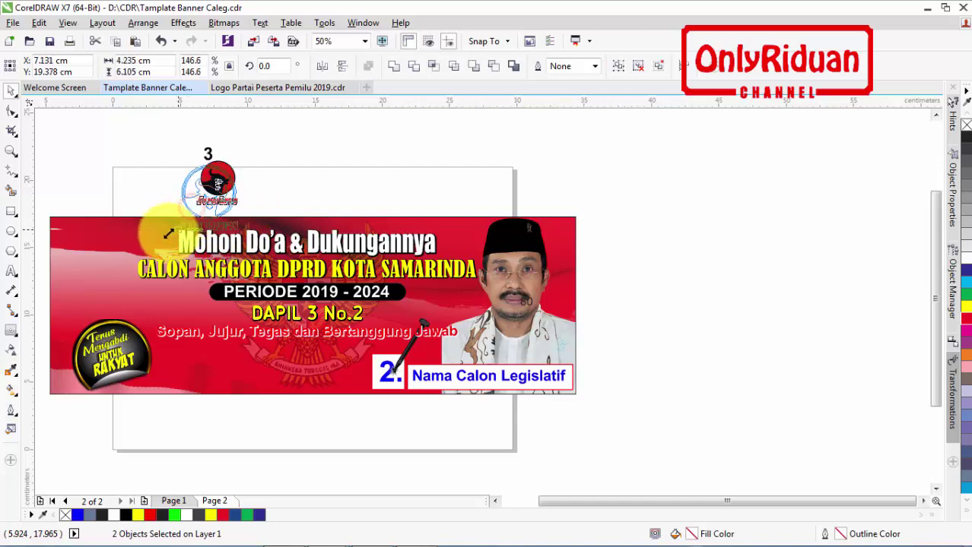
pyautogui.moveTo(203, 190); pyautogui.dragTo(95, 267)
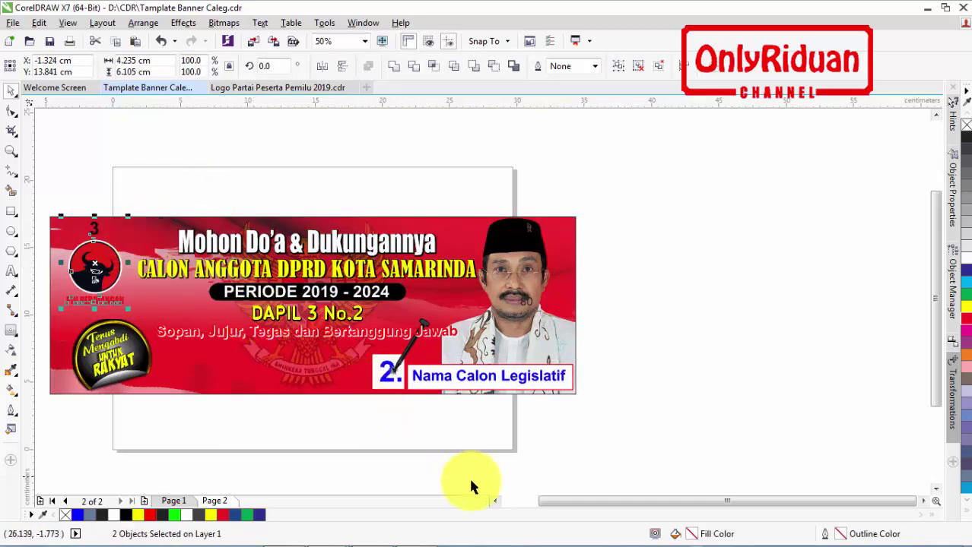
# Ungroup the party logo on the horizontal banner and select only its PDI PERJUANGAN text.
pyautogui.click(494, 502)
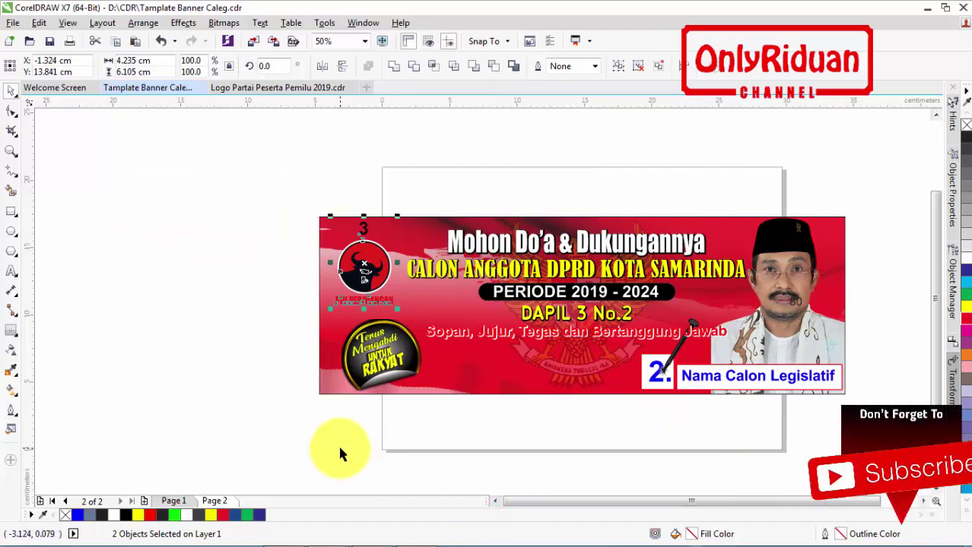
pyautogui.click(276, 308)
pyautogui.scroll(2, 358, 294)
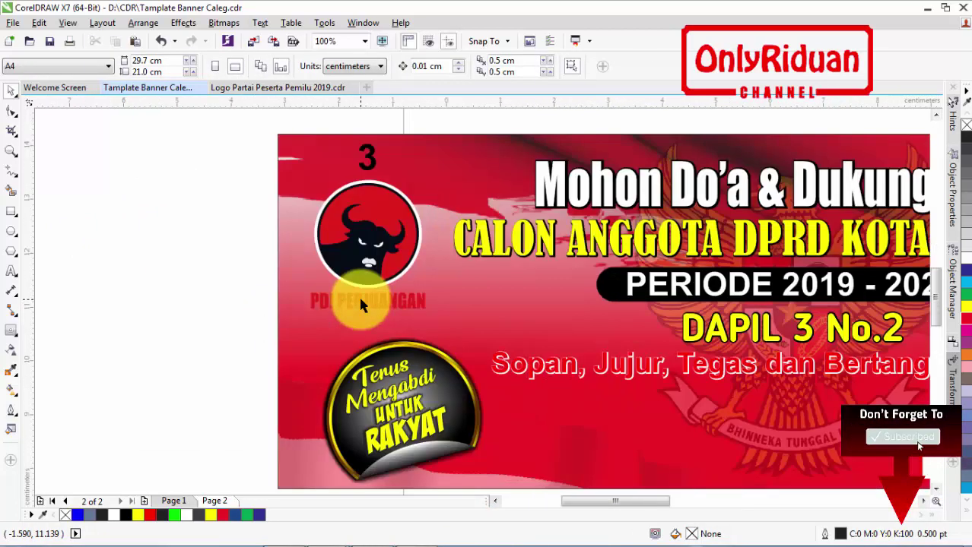
pyautogui.click(356, 300)
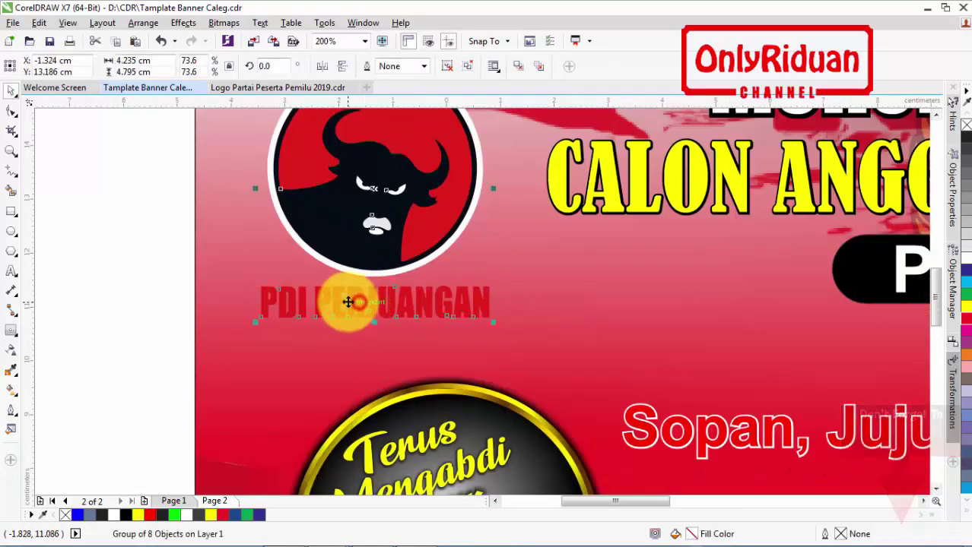
pyautogui.click(448, 66)
pyautogui.click(170, 237)
pyautogui.click(355, 308)
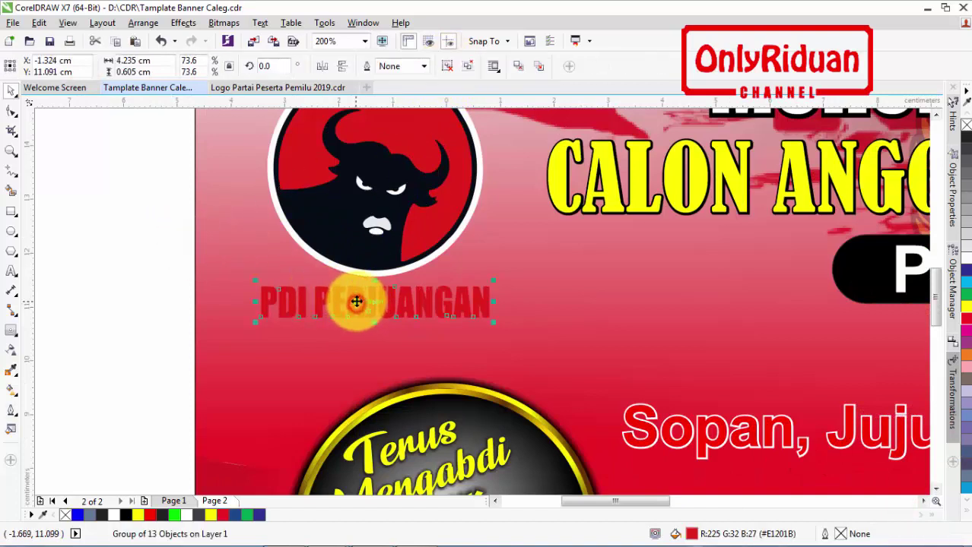
# Add a one-step white outside contour of about 0.053 cm to the PDI PERJUANGAN text with the Contour tool.
pyautogui.scroll(1, 358, 299)
pyautogui.click(11, 332)
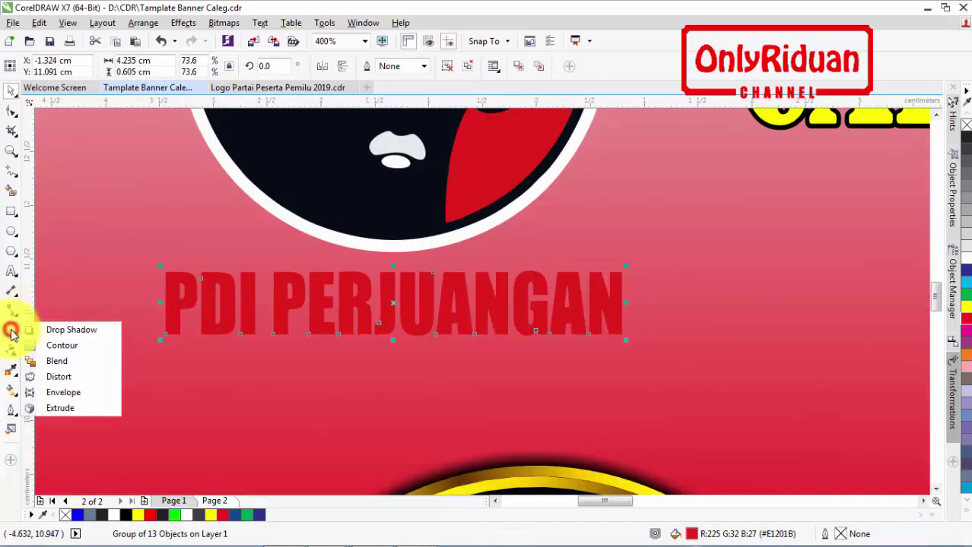
pyautogui.click(63, 346)
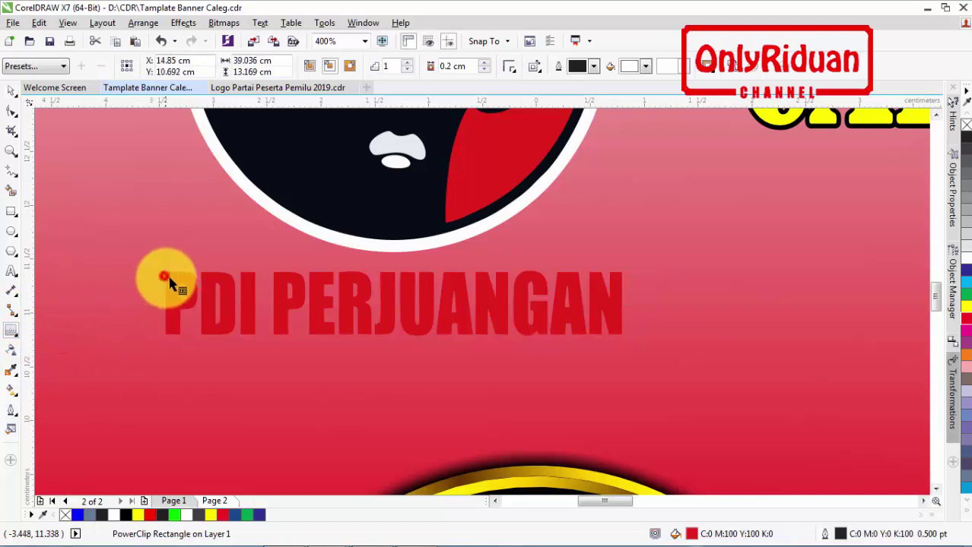
pyautogui.moveTo(173, 283); pyautogui.dragTo(159, 279)
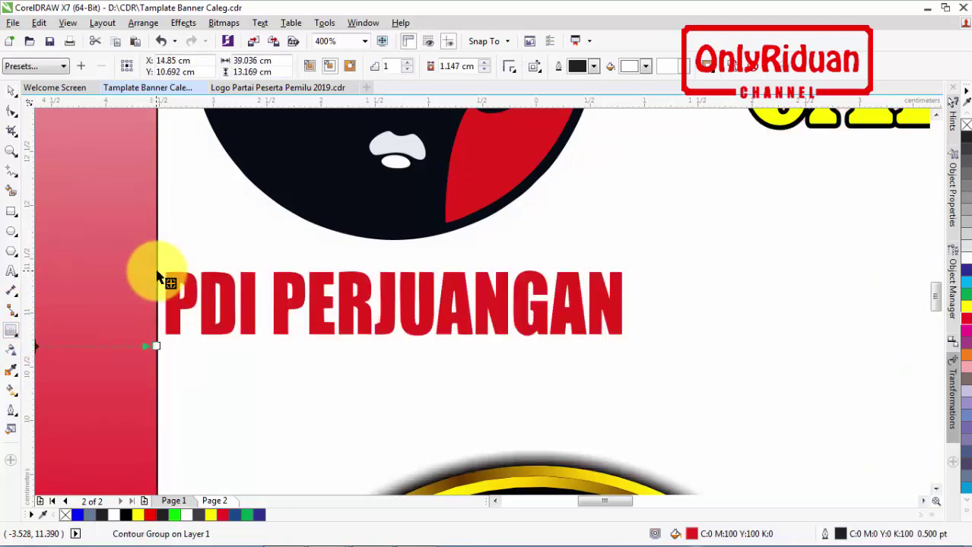
pyautogui.hotkey('ctrl', 'z')
pyautogui.click(172, 298)
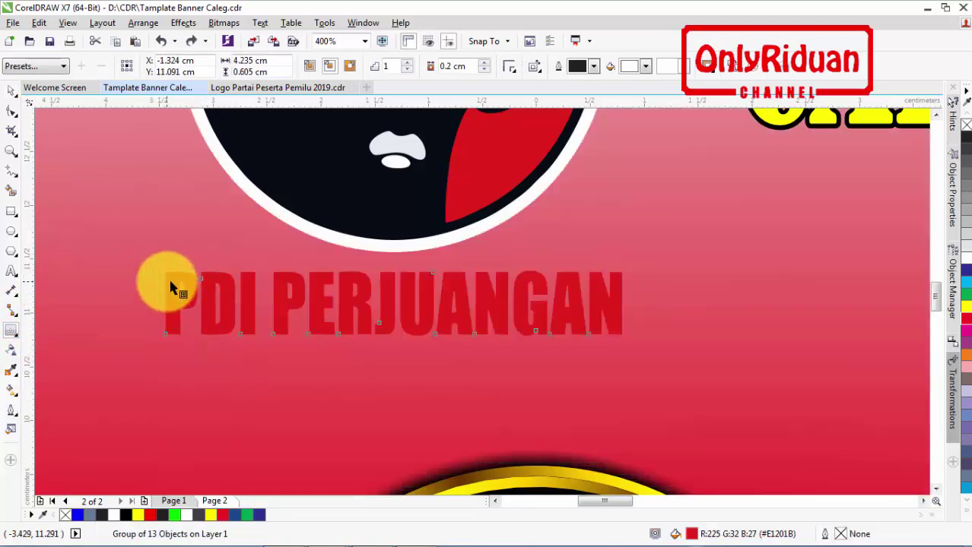
pyautogui.moveTo(159, 275)
pyautogui.mouseDown()
pyautogui.moveTo(184, 275)
pyautogui.moveTo(163, 282)
pyautogui.moveTo(162, 293)
pyautogui.mouseUp()
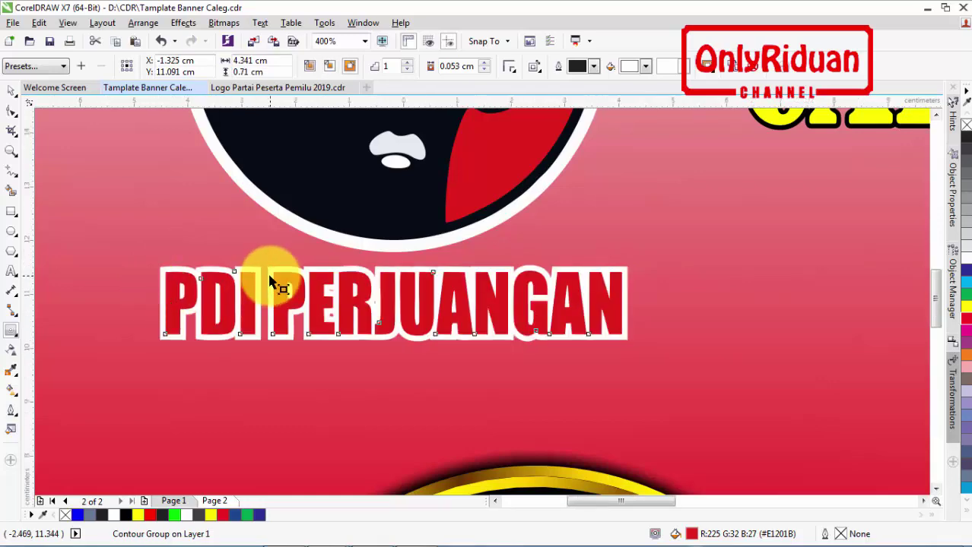
# Place a copy of the round bull emblem beside the horizontal banner and enlarge it to about 8.87 x 8.89 cm.
pyautogui.scroll(-3, 272, 283)
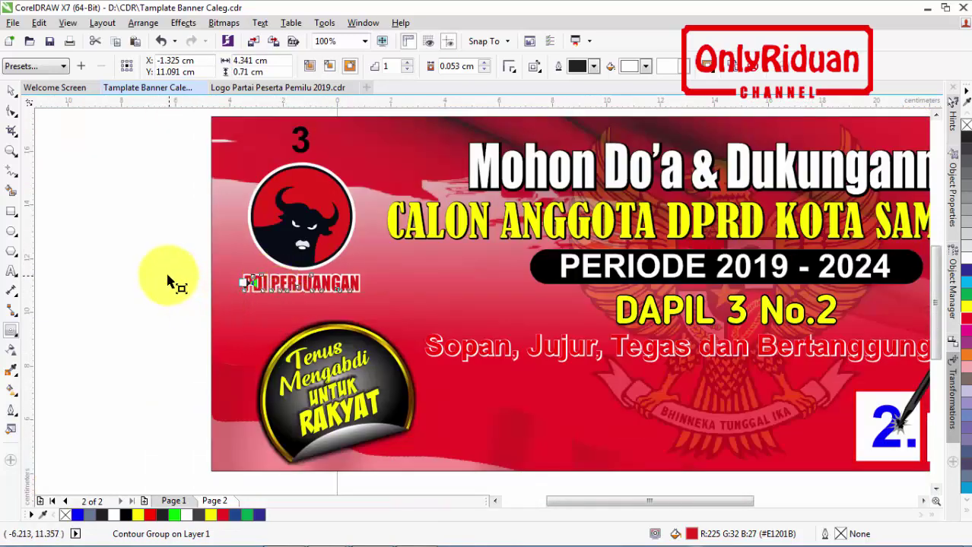
pyautogui.scroll(-1, 169, 283)
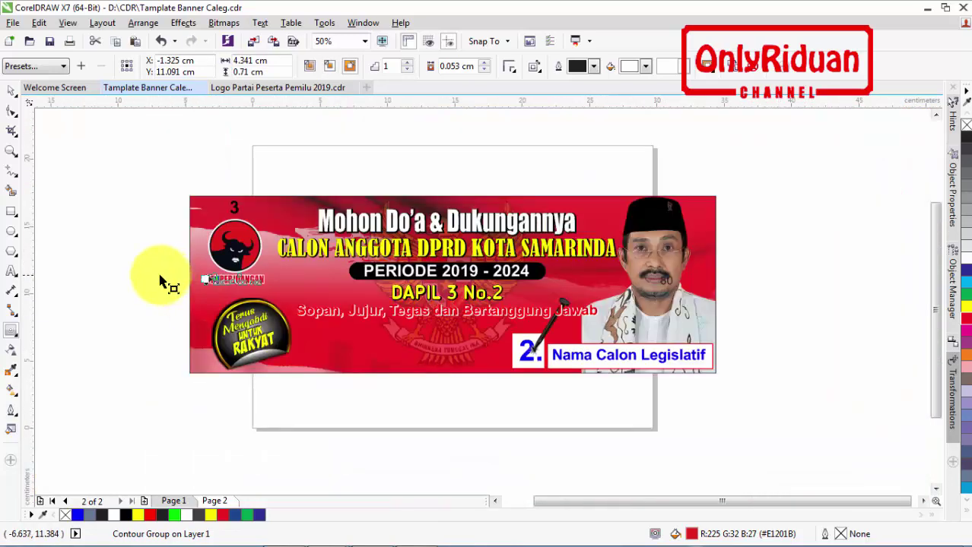
pyautogui.click(79, 202)
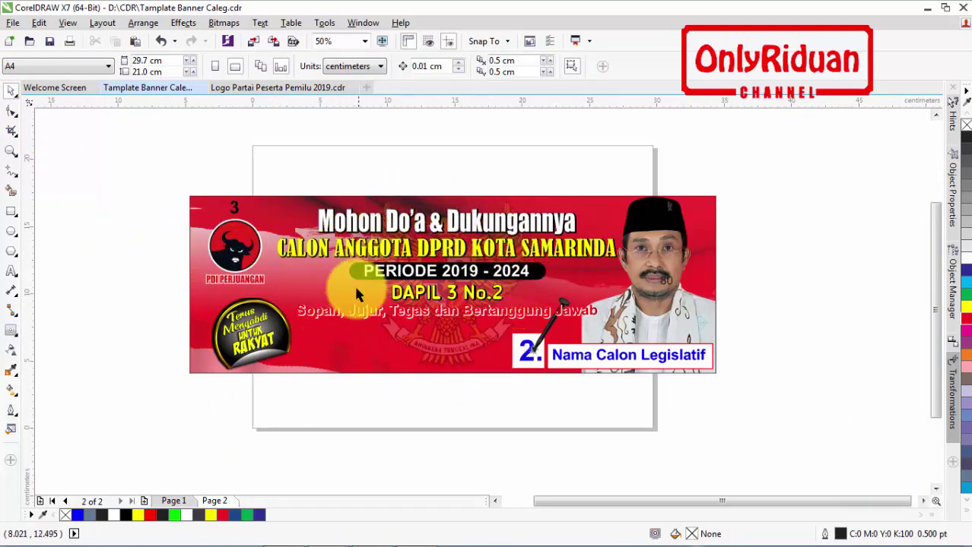
pyautogui.moveTo(155, 215); pyautogui.dragTo(271, 272)
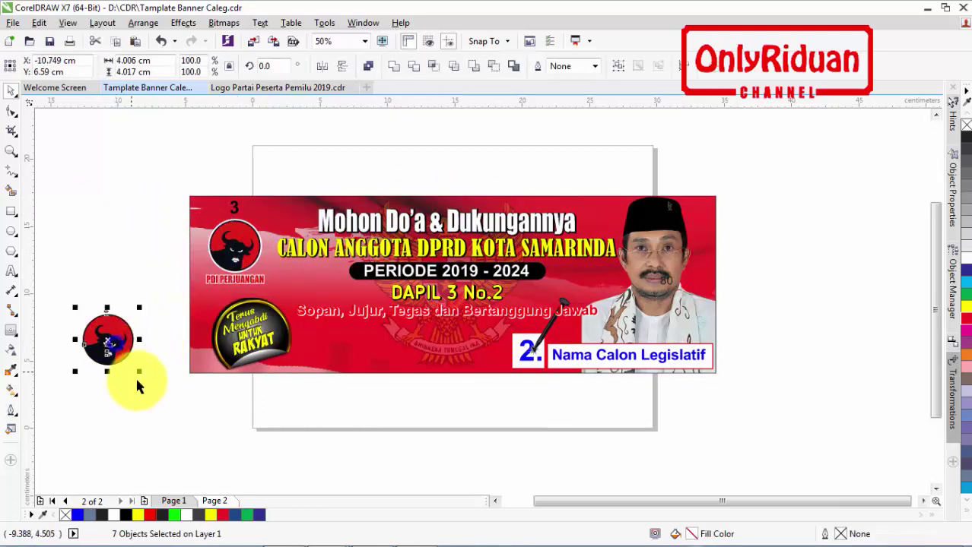
pyautogui.click(145, 386)
pyautogui.moveTo(73, 279); pyautogui.dragTo(204, 438)
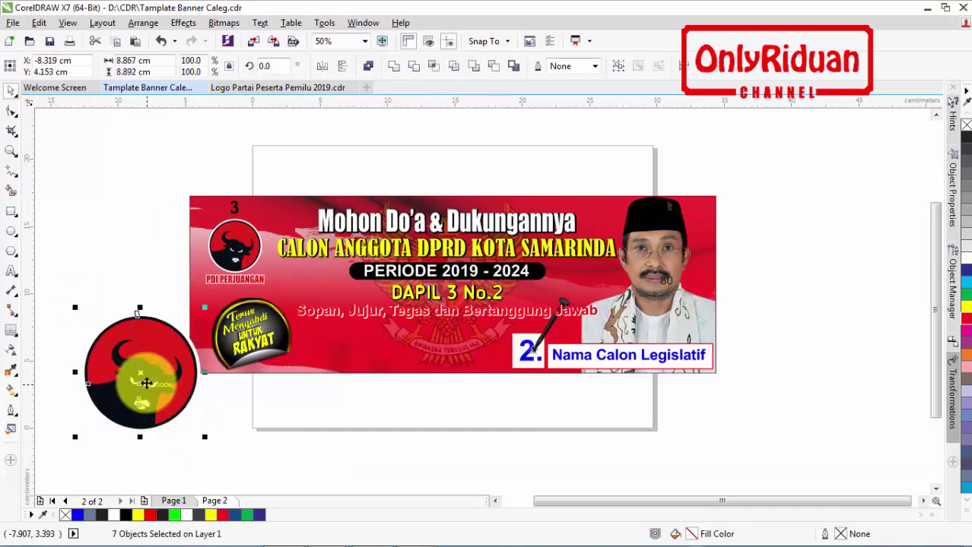
# Move the enlarged bull emblem over the candidate's portrait and PowerClip it inside the horizontal banner's background.
pyautogui.moveTo(146, 383); pyautogui.dragTo(673, 249)
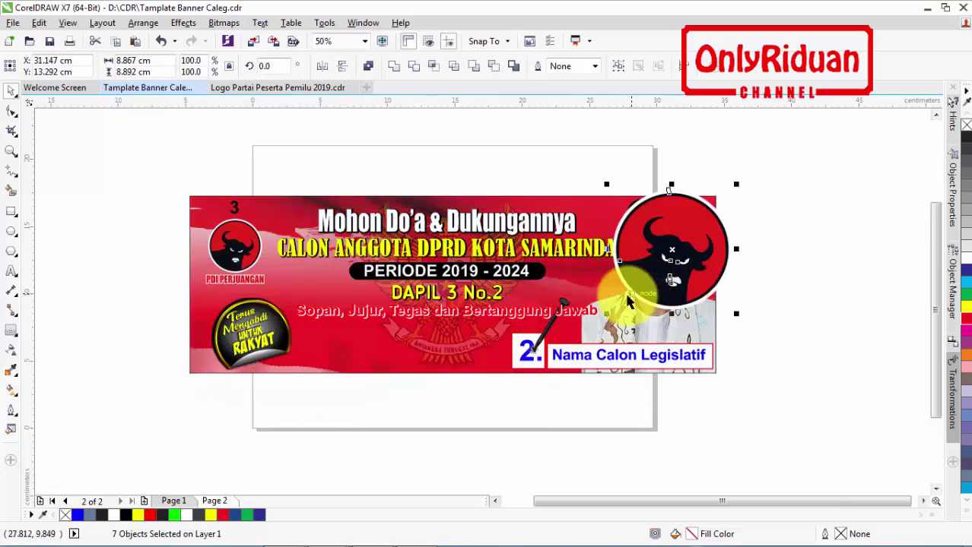
pyautogui.rightClick(672, 228)
pyautogui.click(688, 234)
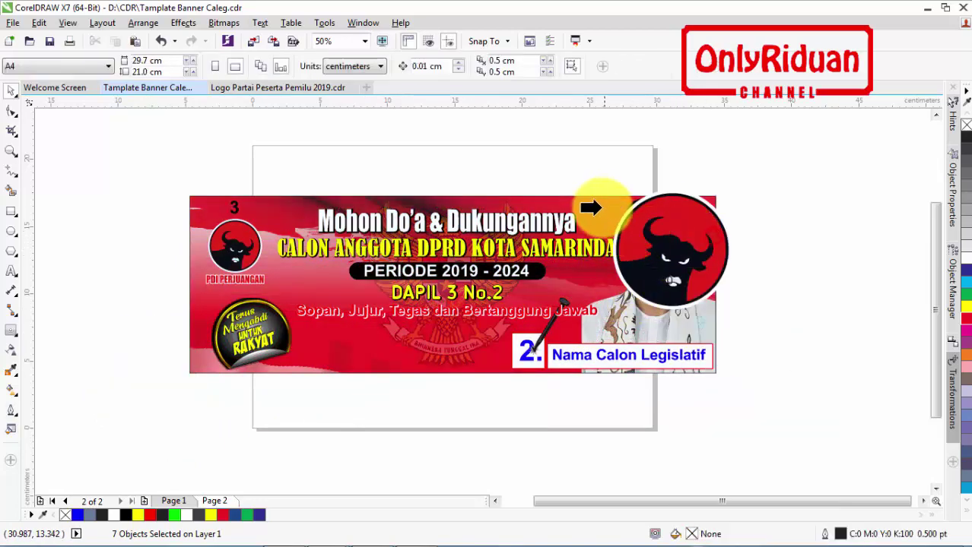
pyautogui.click(600, 207)
# Edit the banner's PowerClip contents and send the bull emblem behind the candidate's portrait.
pyautogui.rightClick(678, 221)
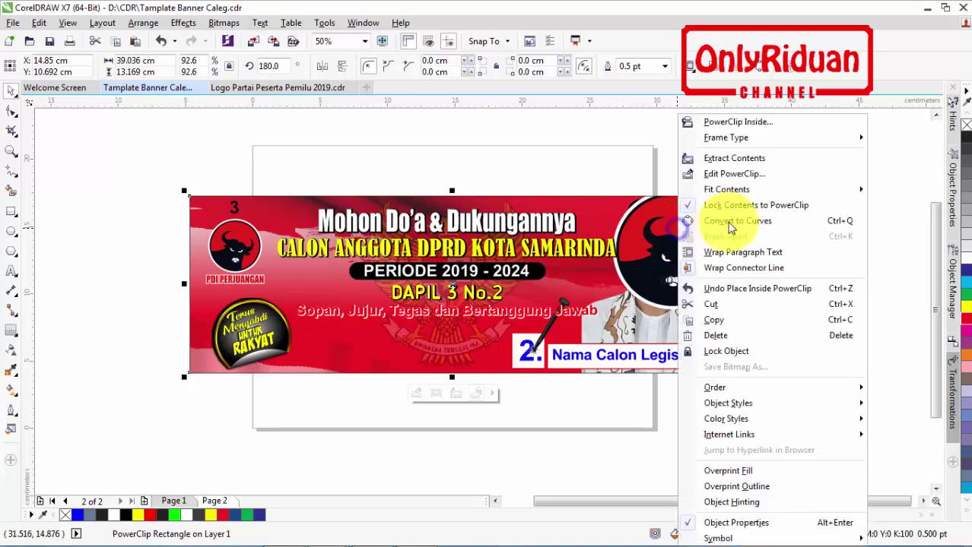
pyautogui.click(734, 175)
pyautogui.click(665, 220)
pyautogui.click(758, 272)
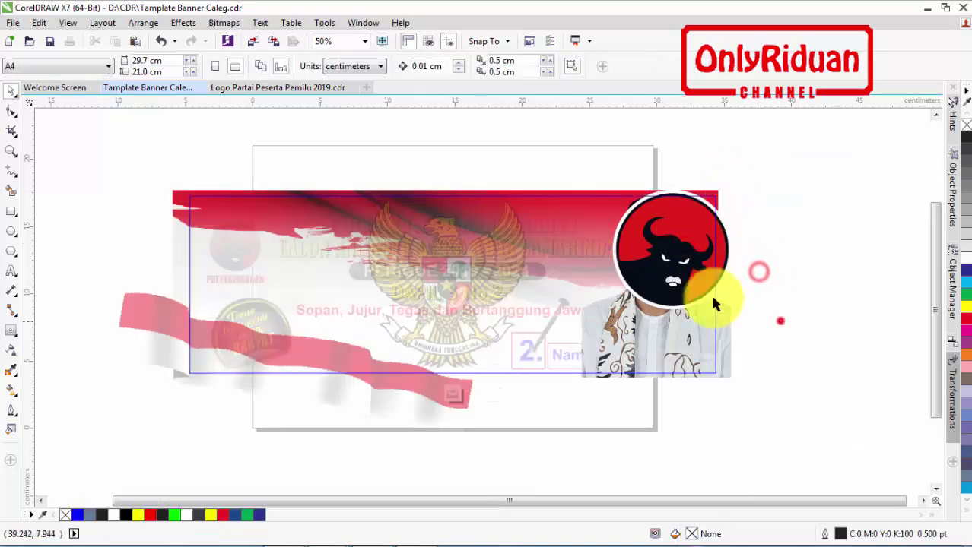
pyautogui.moveTo(578, 182); pyautogui.dragTo(576, 181)
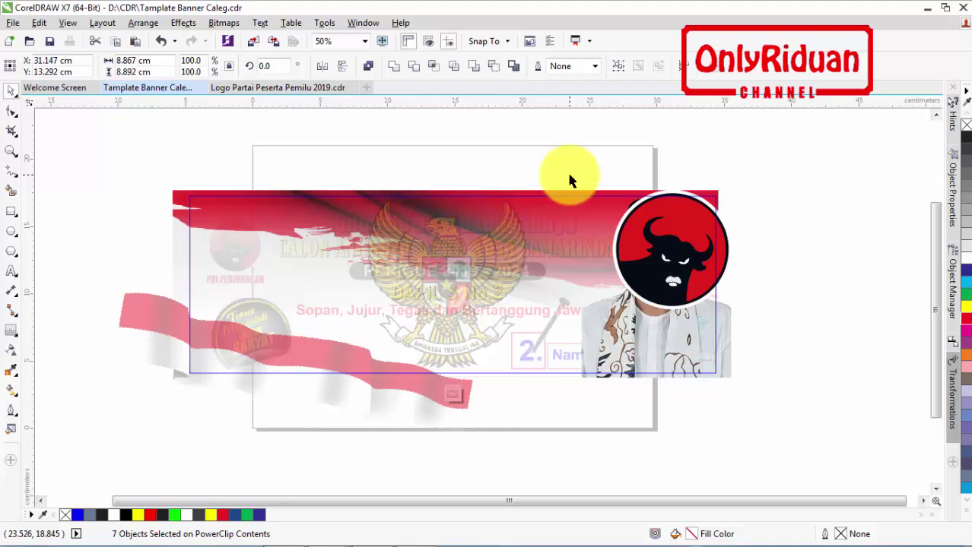
pyautogui.hotkey('ctrl', 'pagedown')
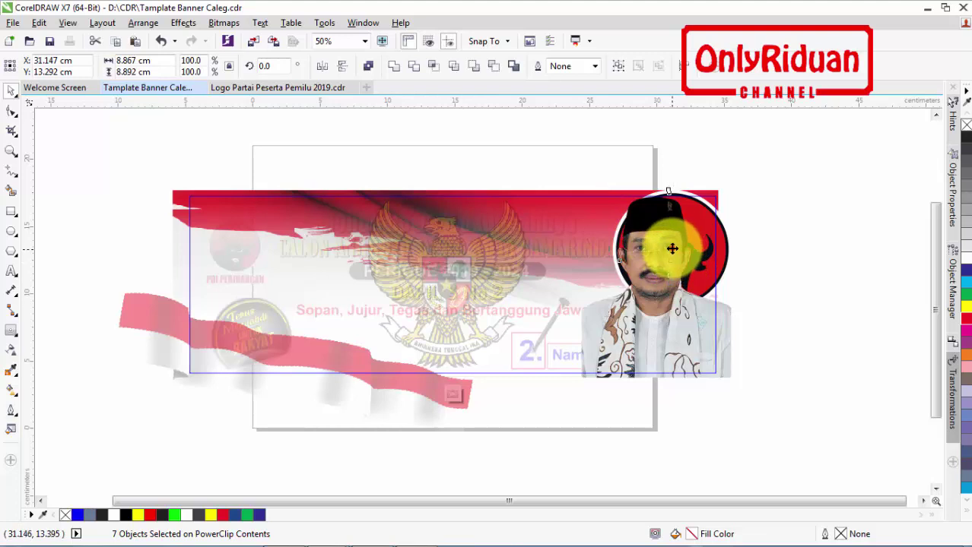
# Move the Garuda image outside the banner frame and put the bull emblem in its place, enlarged to about 11.06 x 11.09 cm.
pyautogui.moveTo(672, 249); pyautogui.dragTo(526, 266)
pyautogui.click(451, 351)
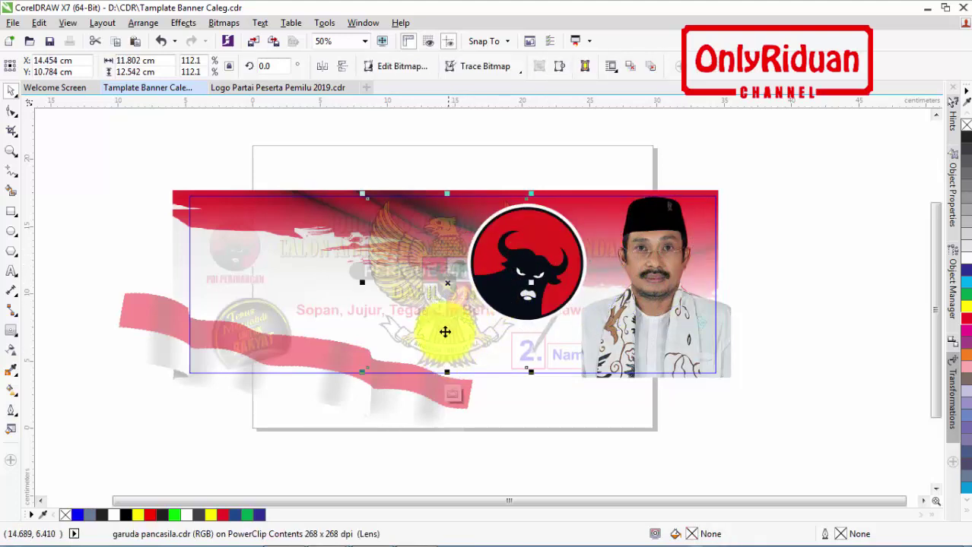
pyautogui.moveTo(449, 287); pyautogui.dragTo(859, 303)
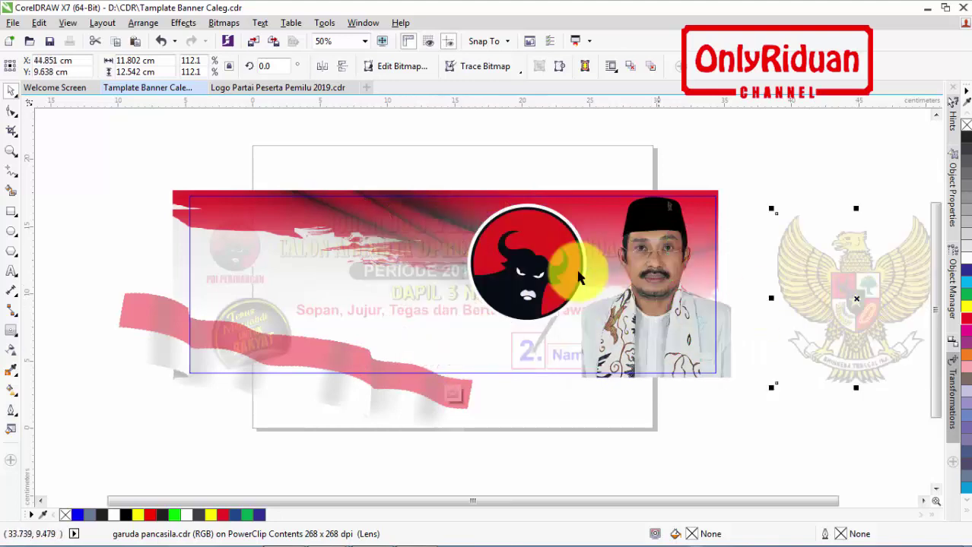
pyautogui.moveTo(549, 288); pyautogui.dragTo(453, 272)
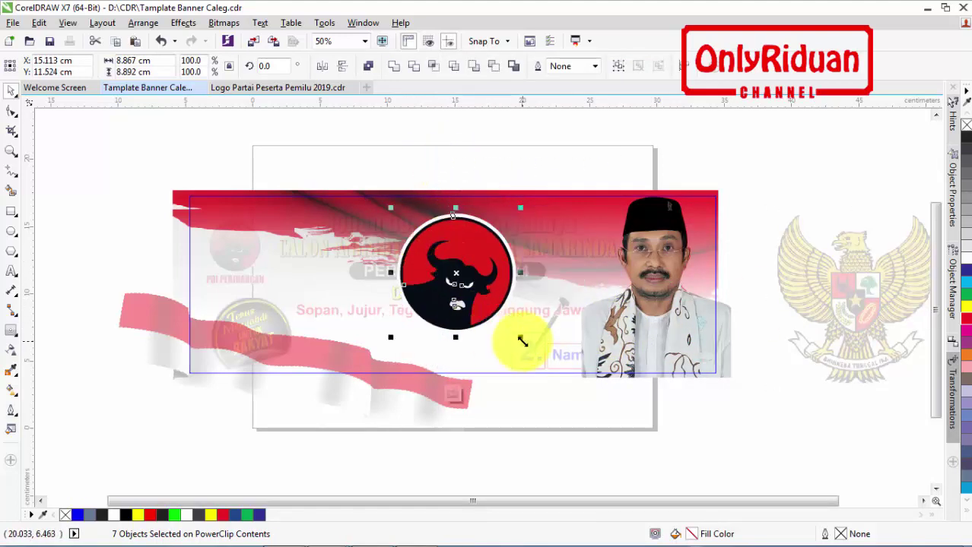
pyautogui.moveTo(523, 339); pyautogui.dragTo(539, 348)
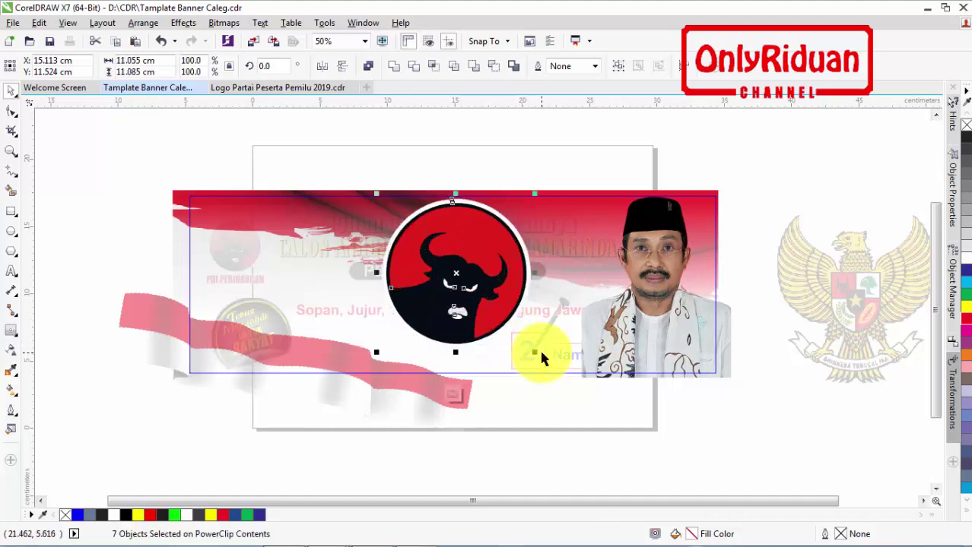
# Group the bull emblem's seven objects, apply a uniform transparency of 70, and finish editing the PowerClip.
pyautogui.click(616, 69)
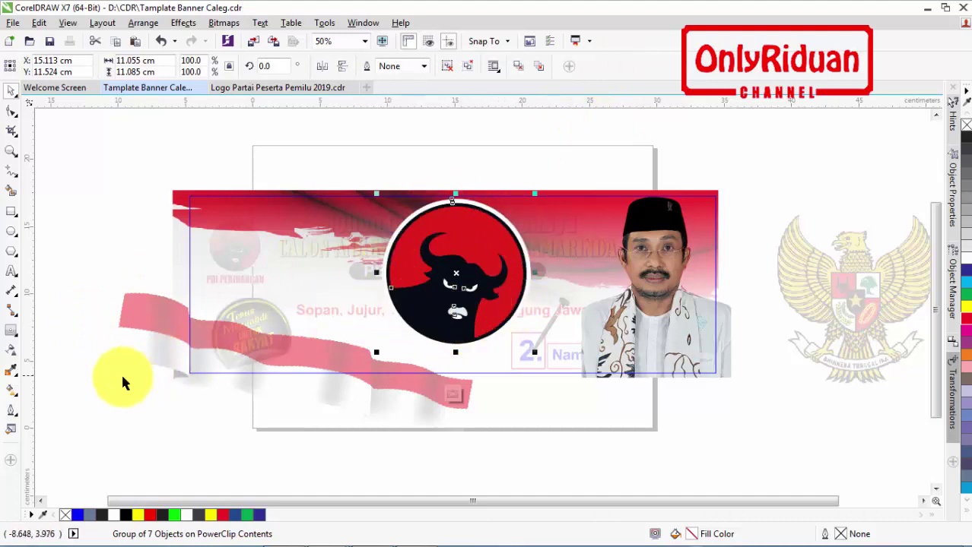
pyautogui.click(12, 352)
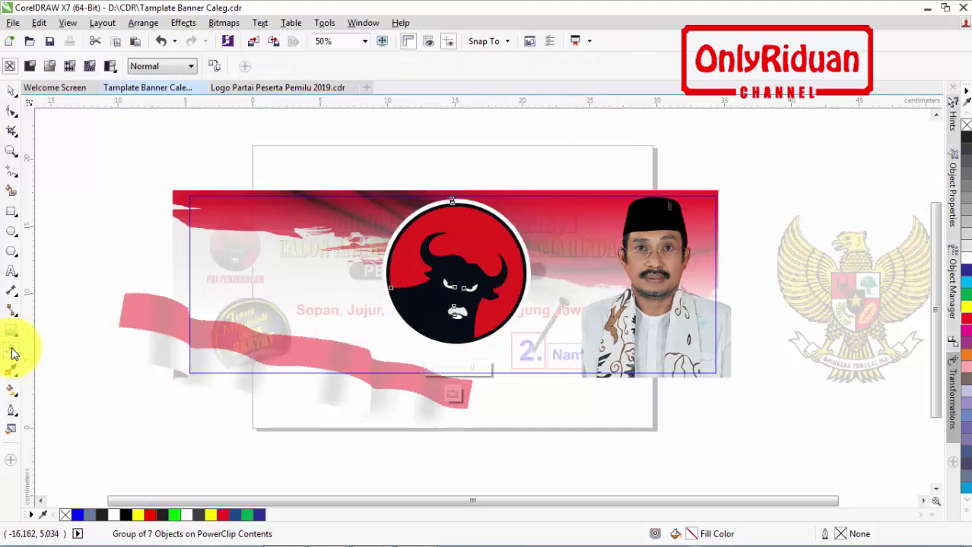
pyautogui.click(28, 67)
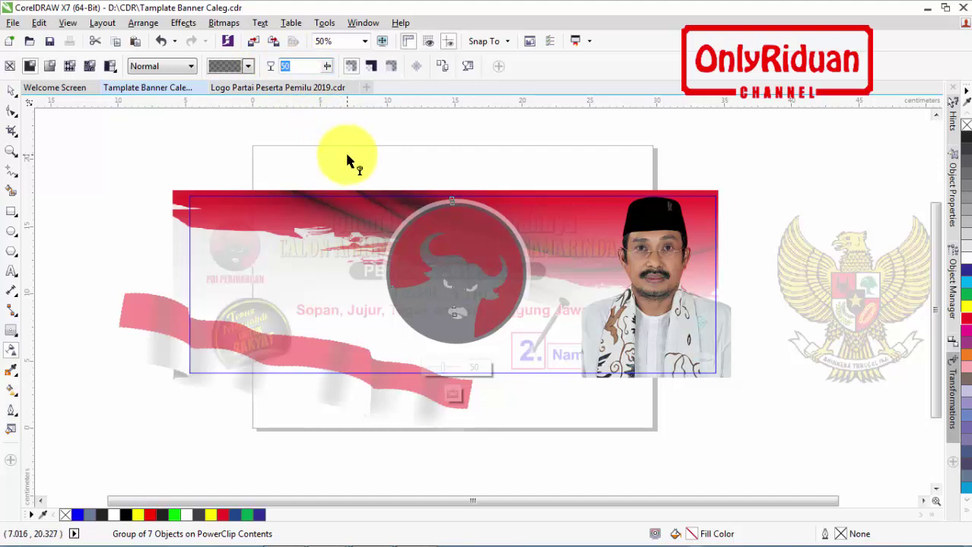
pyautogui.write('70')
pyautogui.press('Return')
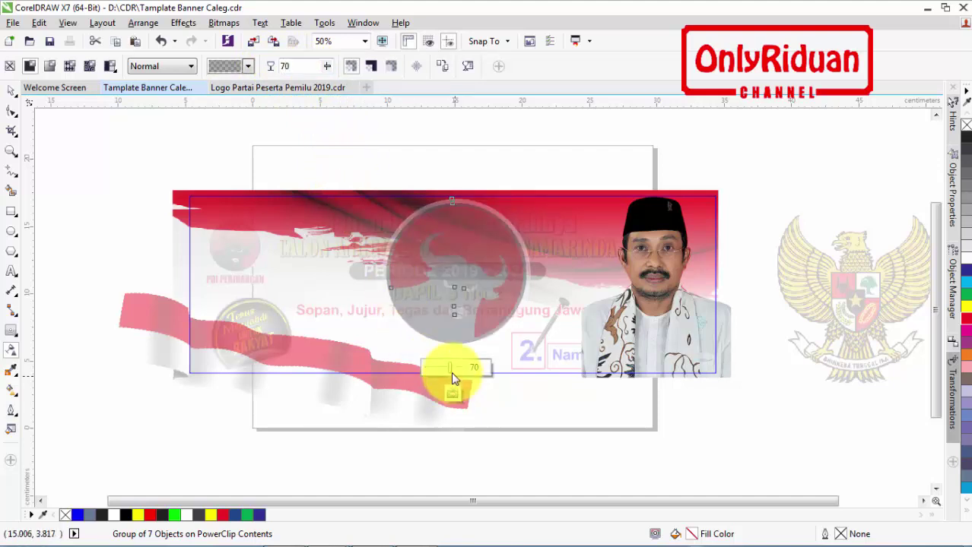
pyautogui.rightClick(484, 244)
pyautogui.click(539, 220)
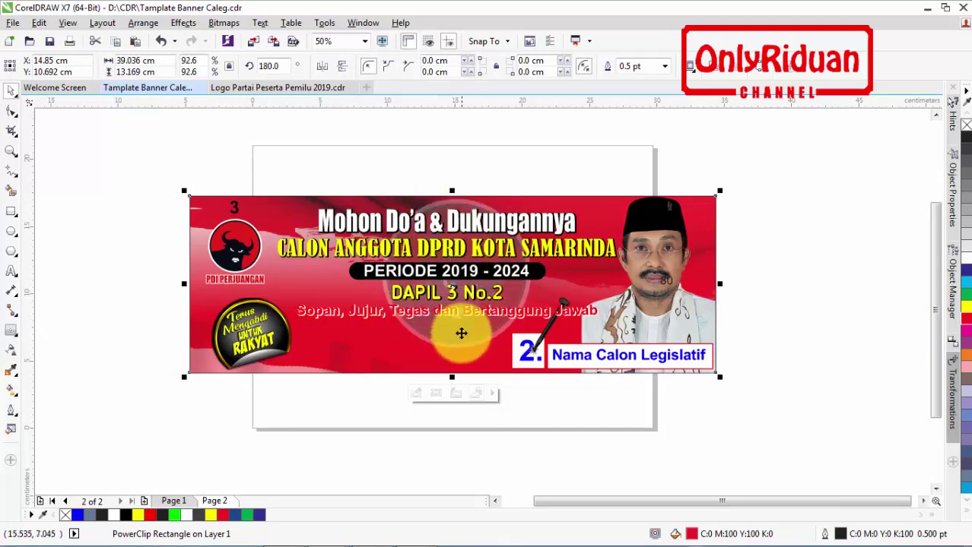
# Reopen the PowerClip contents, lower the bull emblem to about X 14.2, Y 8.29 cm, and finish editing.
pyautogui.rightClick(456, 335)
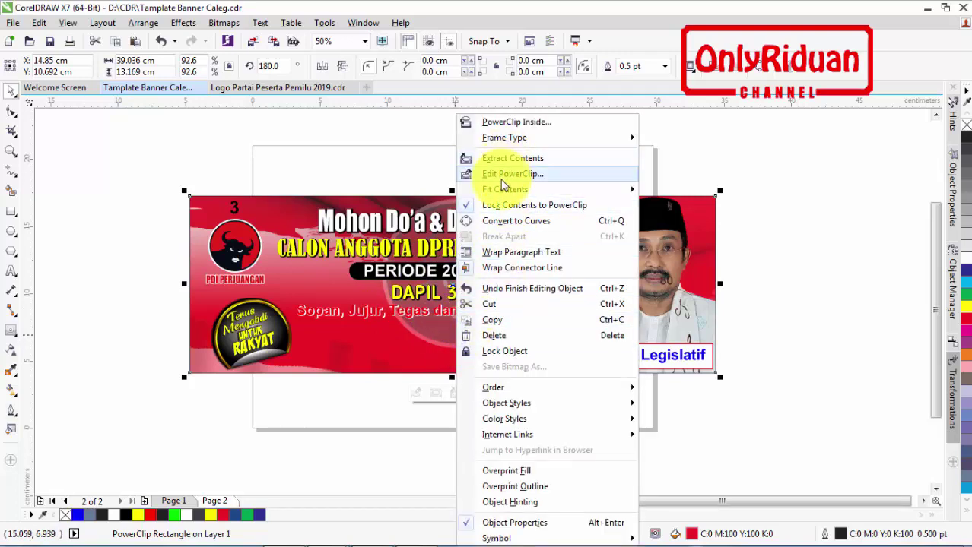
pyautogui.click(496, 179)
pyautogui.click(449, 309)
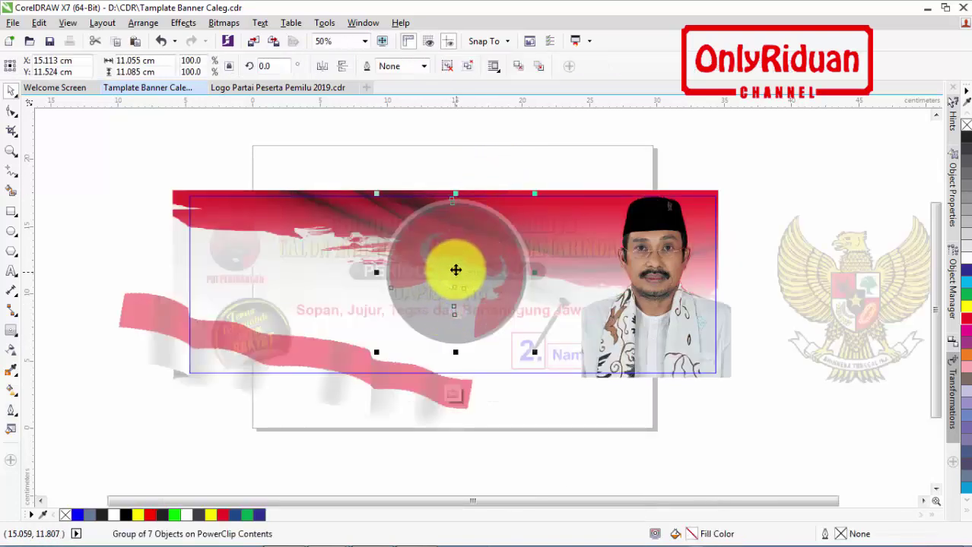
pyautogui.moveTo(456, 270); pyautogui.dragTo(444, 317)
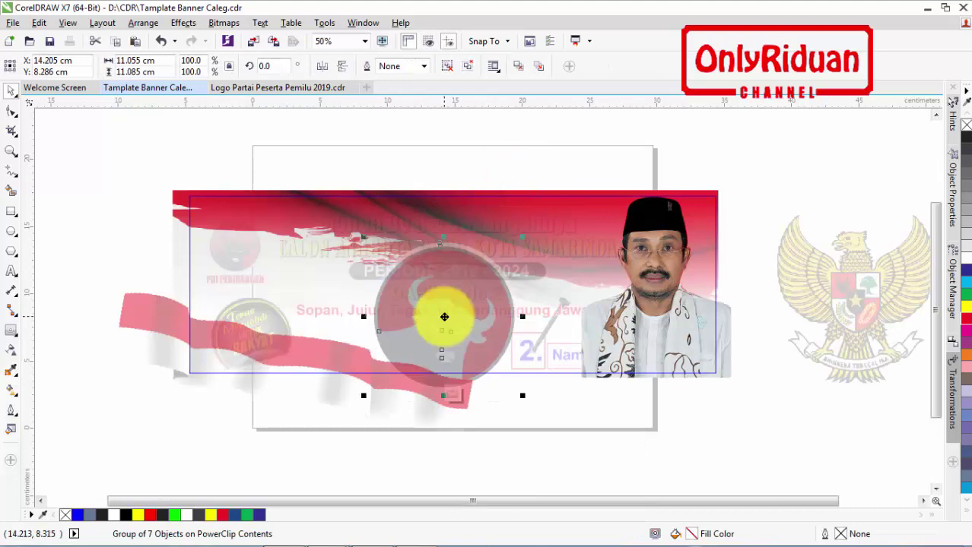
pyautogui.rightClick(444, 314)
pyautogui.click(491, 218)
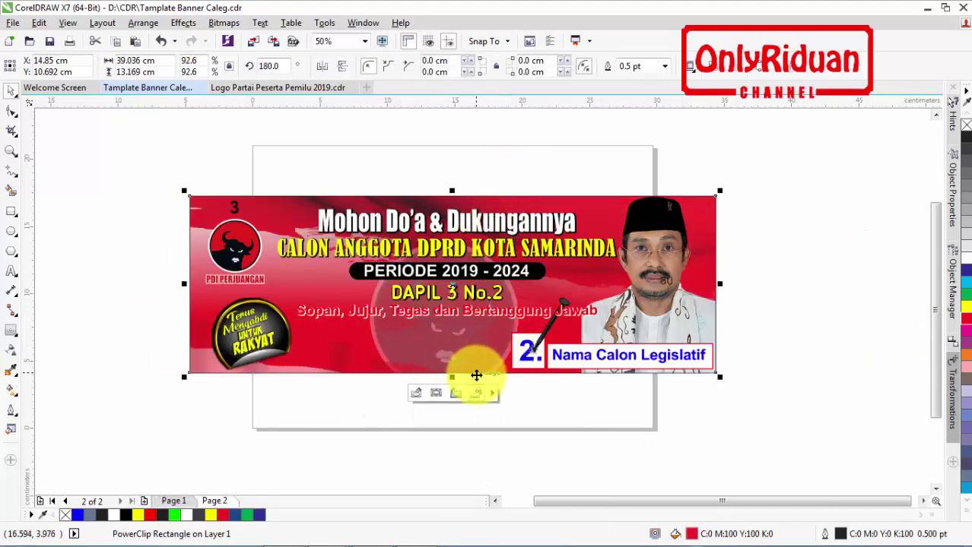
# Reopen the banner's PowerClip contents and remove the transparency from the grouped bull emblem.
pyautogui.rightClick(439, 332)
pyautogui.click(494, 173)
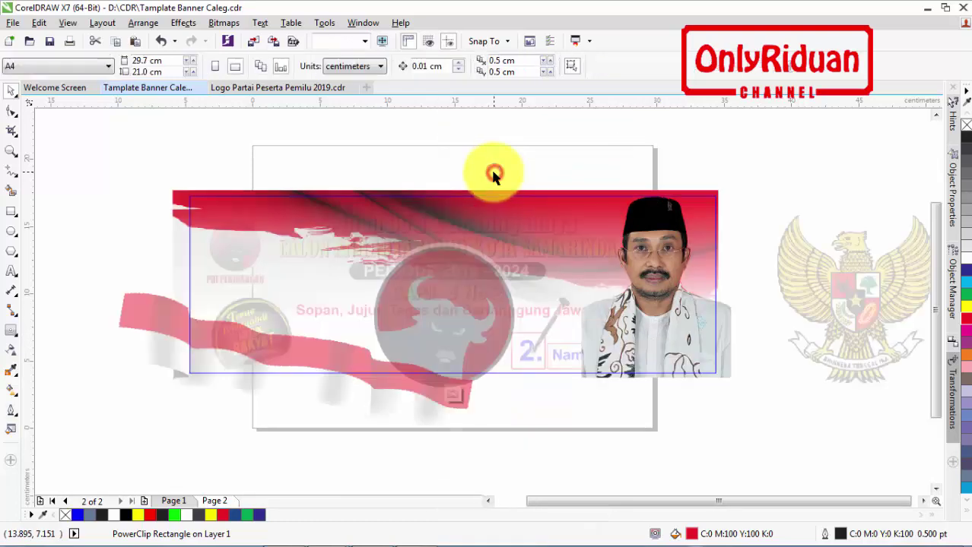
pyautogui.click(450, 322)
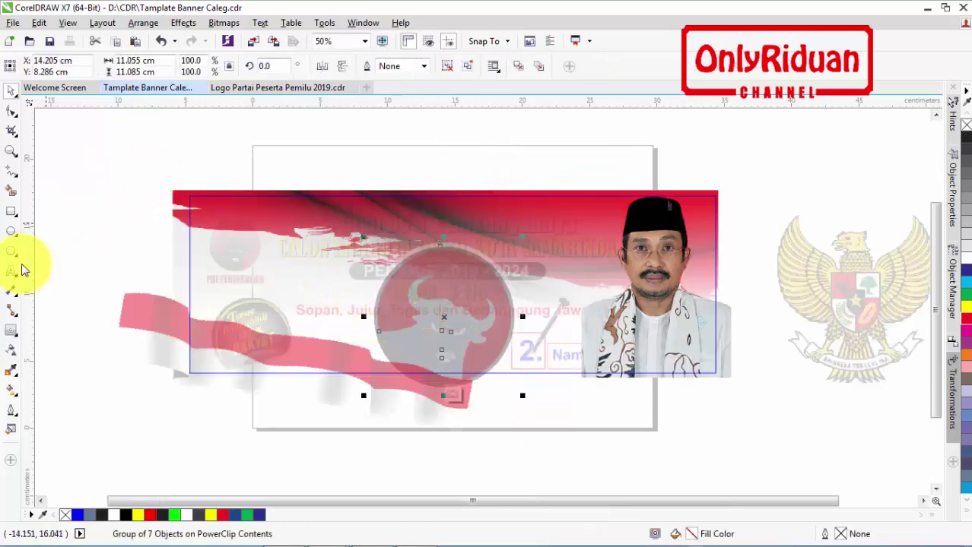
pyautogui.click(12, 352)
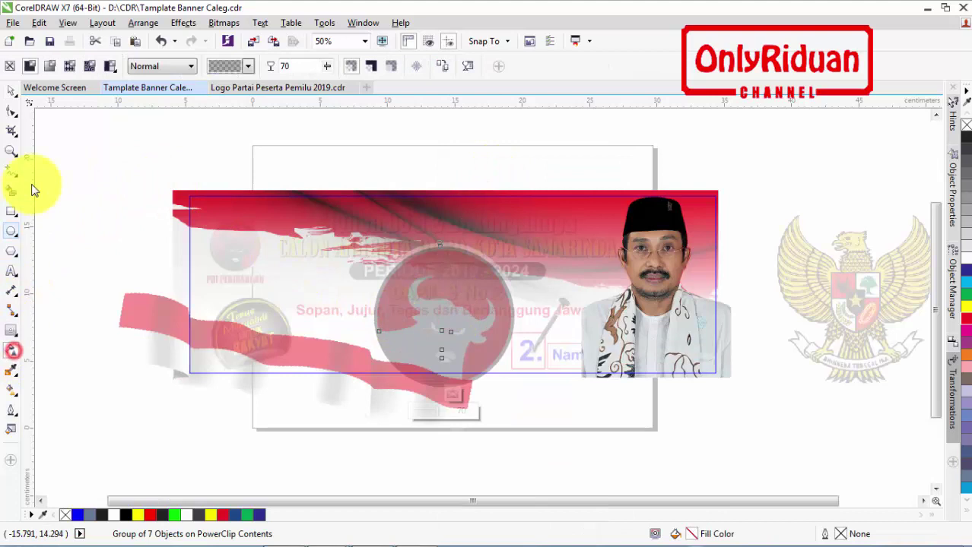
pyautogui.click(11, 66)
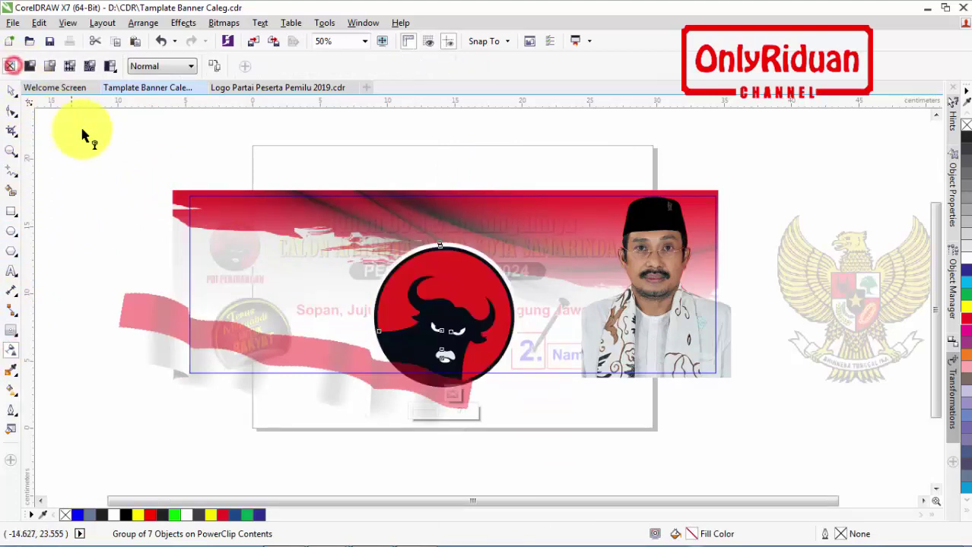
pyautogui.click(12, 90)
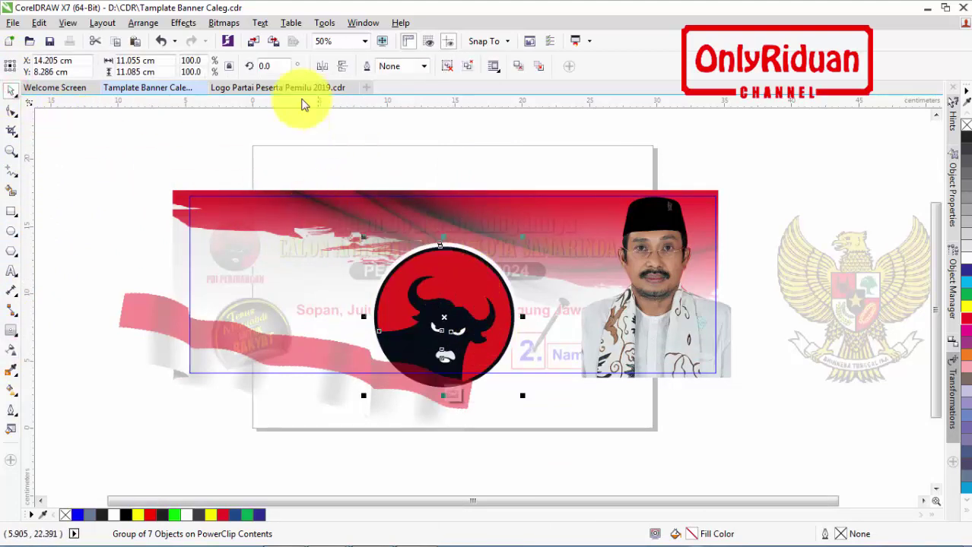
# Convert the grouped bull emblem to a 300 dpi RGB bitmap with anti-aliasing and a transparent background.
pyautogui.click(225, 22)
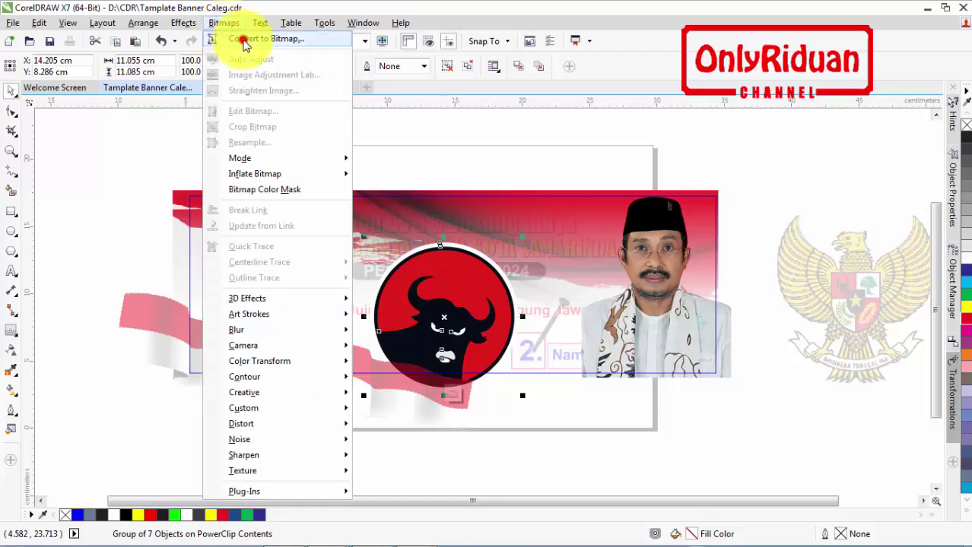
pyautogui.click(258, 39)
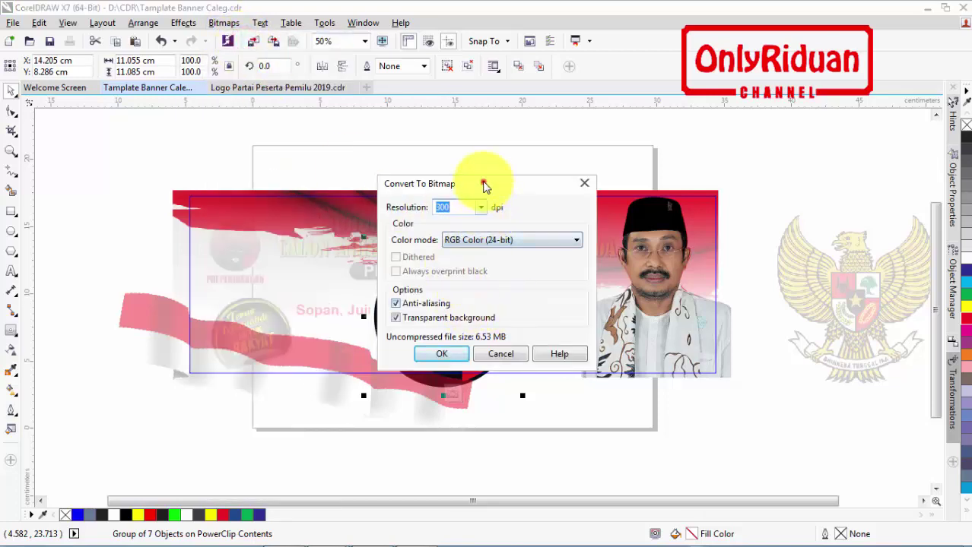
pyautogui.moveTo(488, 184); pyautogui.dragTo(579, 158)
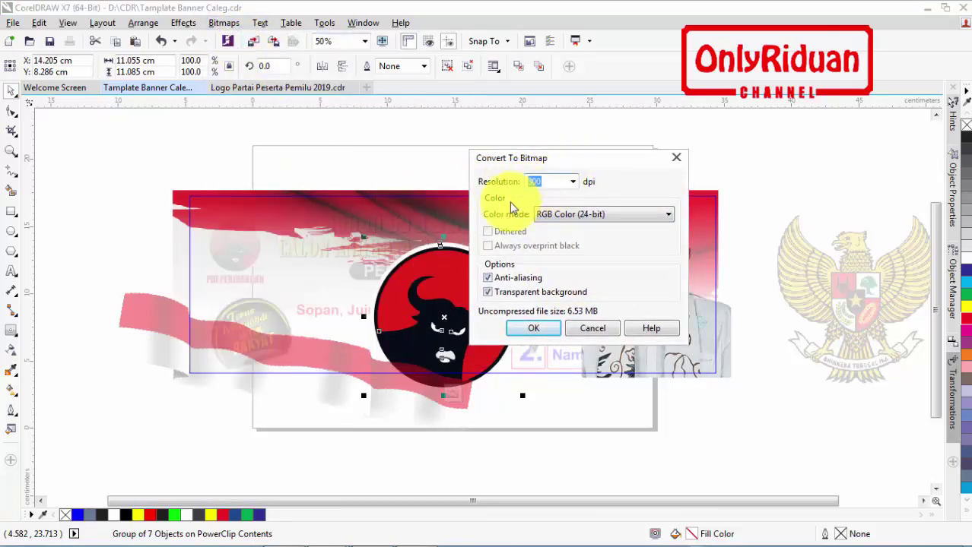
pyautogui.click(535, 333)
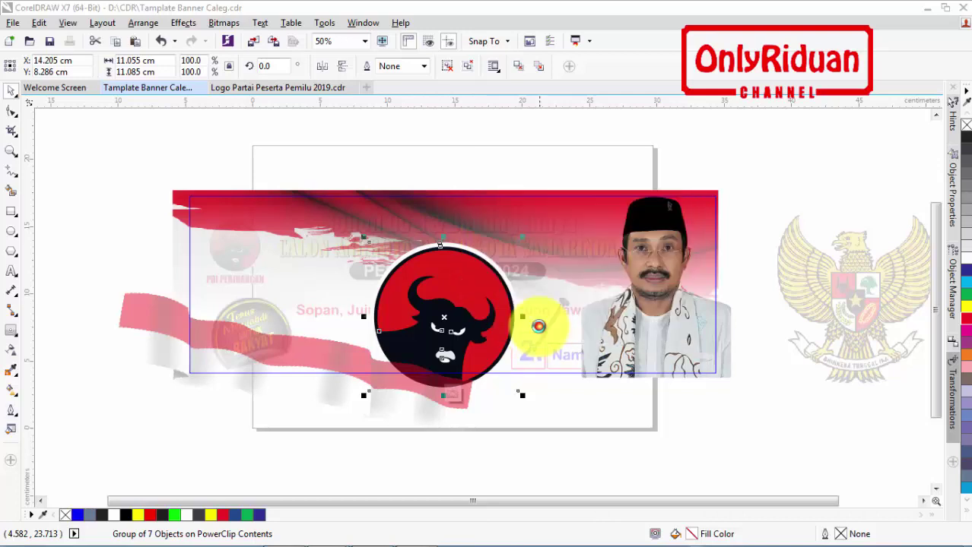
# Apply a uniform transparency of 70 to the bull emblem bitmap and finish editing the PowerClip.
pyautogui.click(12, 350)
pyautogui.click(32, 66)
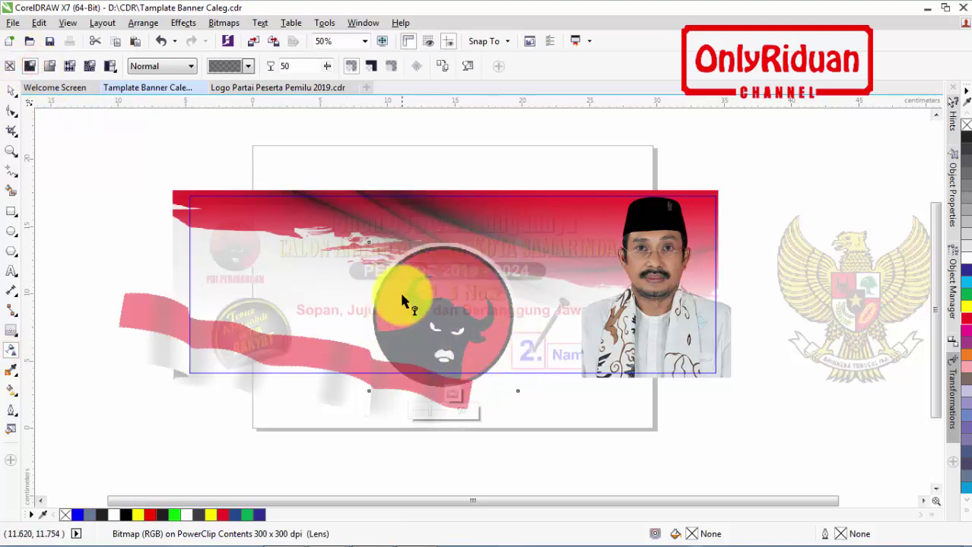
pyautogui.click(299, 66)
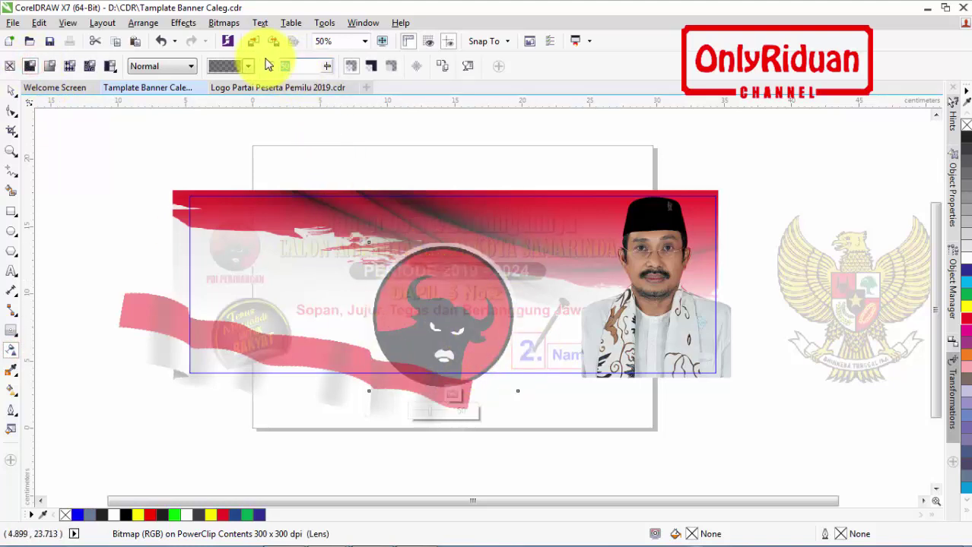
pyautogui.press('Return')
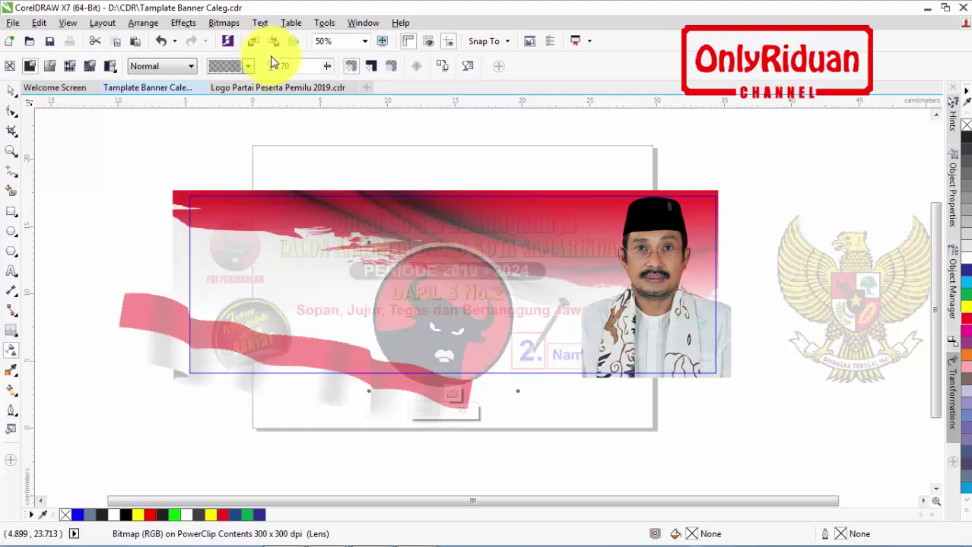
pyautogui.rightClick(477, 344)
pyautogui.click(538, 221)
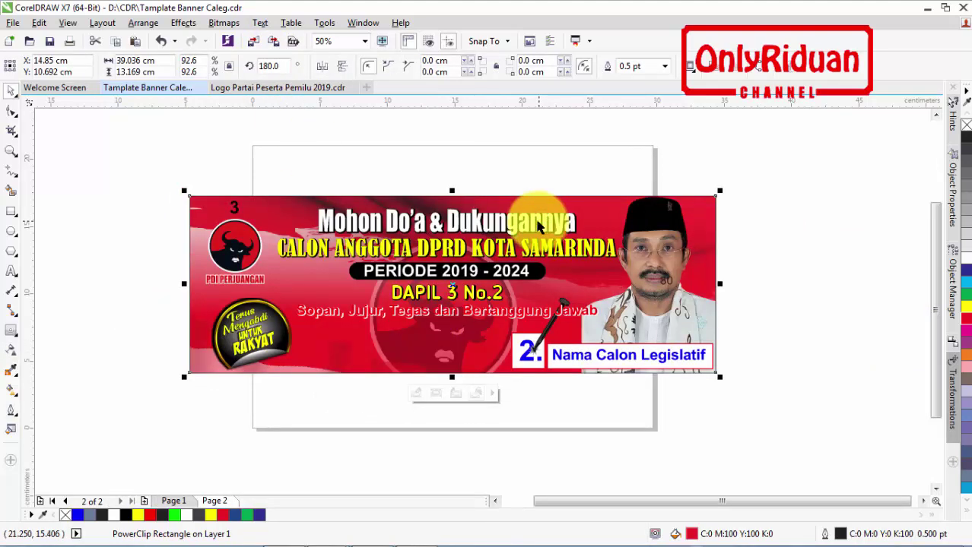
# Check both banner pages and delete the stray "80" text over the portrait on the horizontal banner.
pyautogui.click(177, 501)
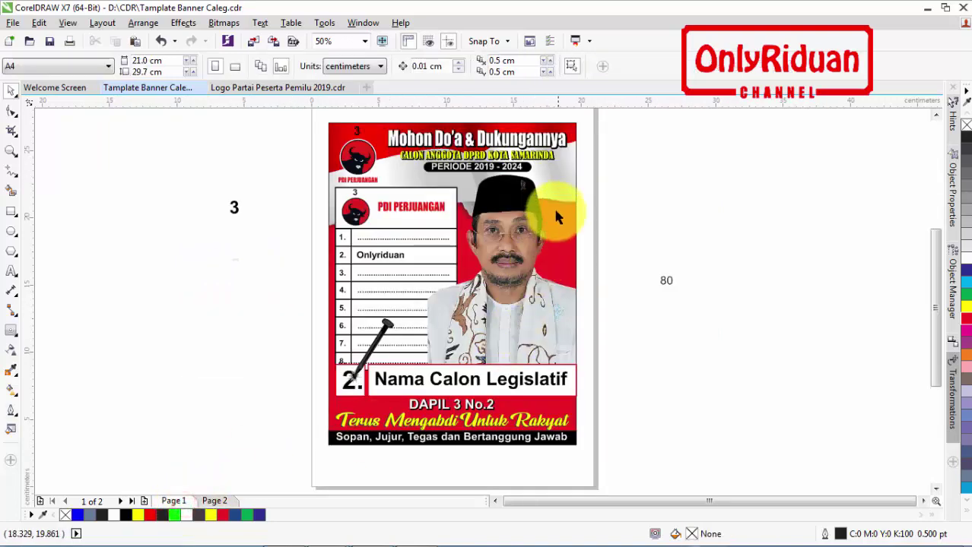
pyautogui.click(226, 501)
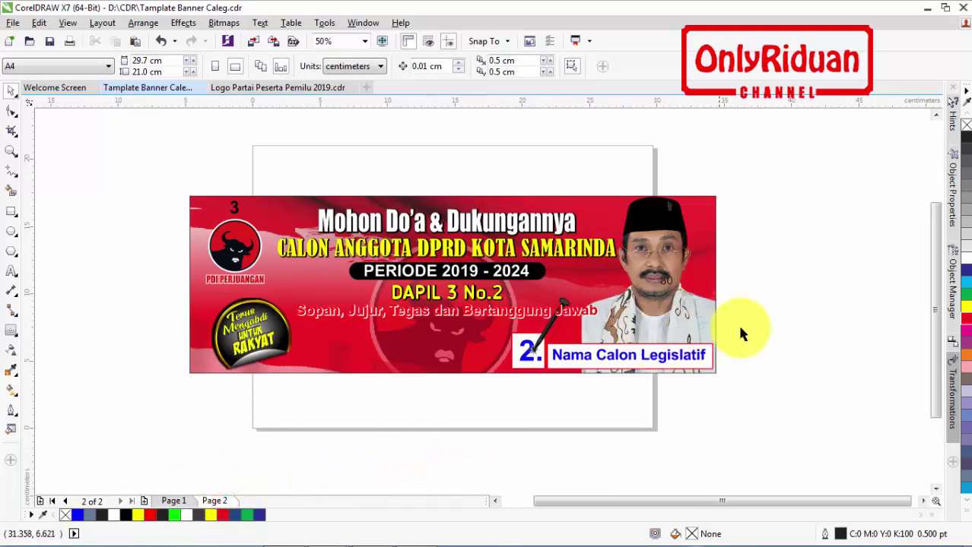
pyautogui.click(666, 285)
pyautogui.press('Escape')
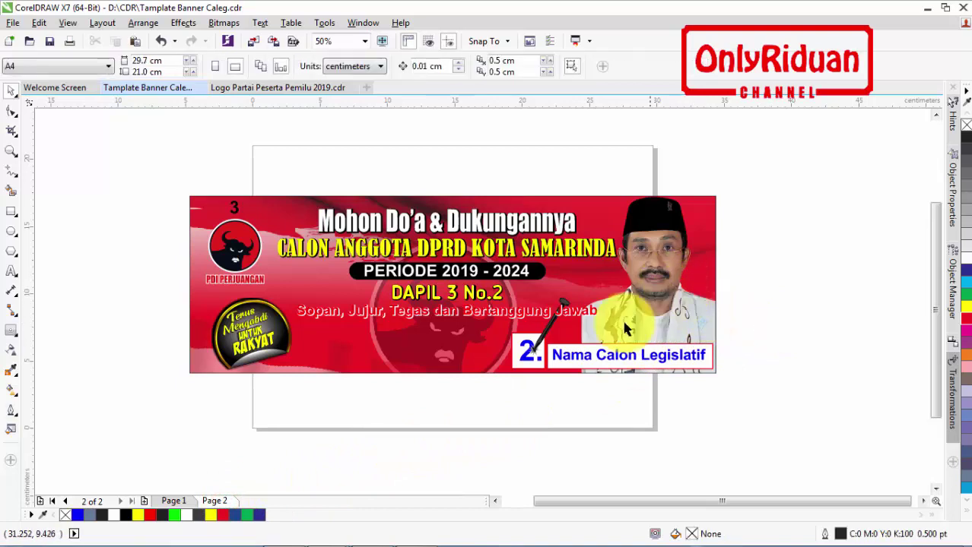
# On page 1, try blue, green and yellow fills on the vertical banner's background rectangle and settle on green.
pyautogui.click(175, 501)
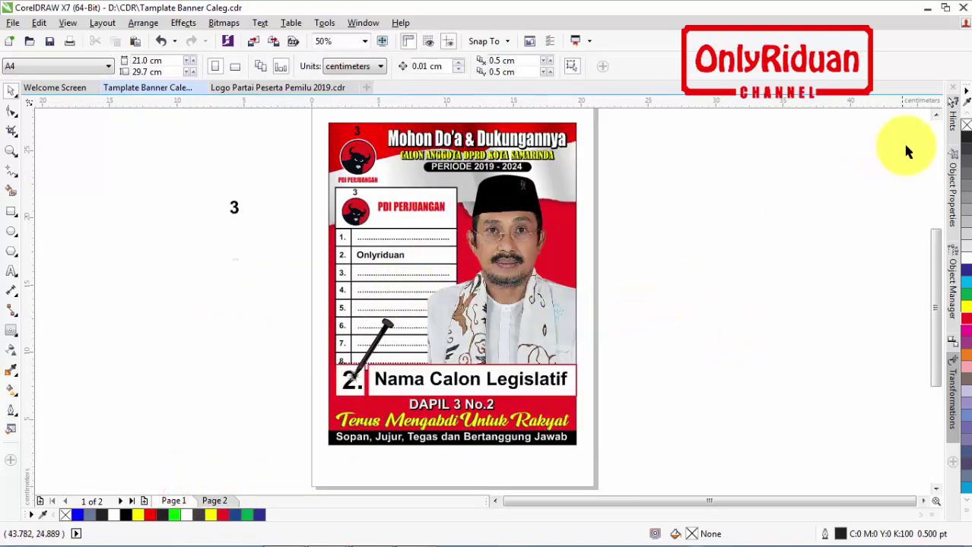
pyautogui.scroll(1, 935, 120)
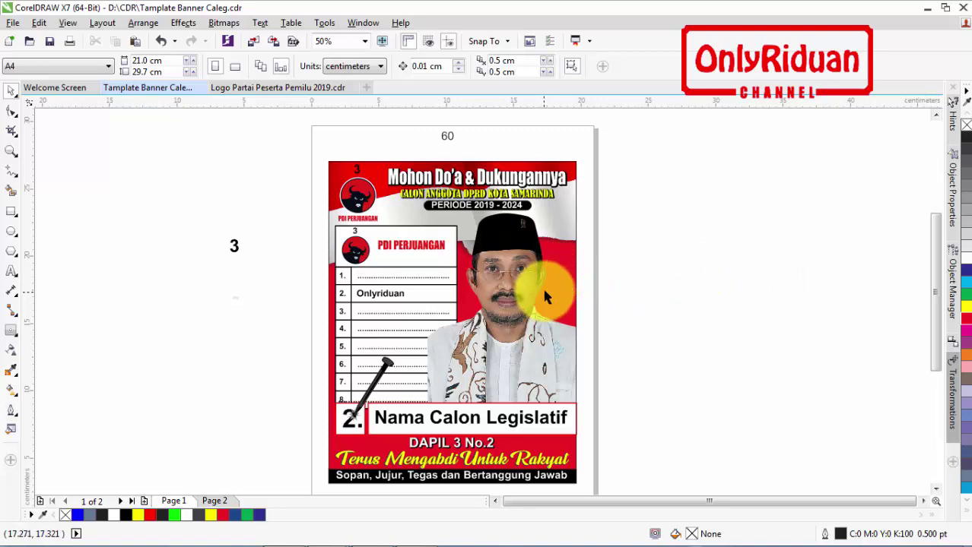
pyautogui.click(567, 269)
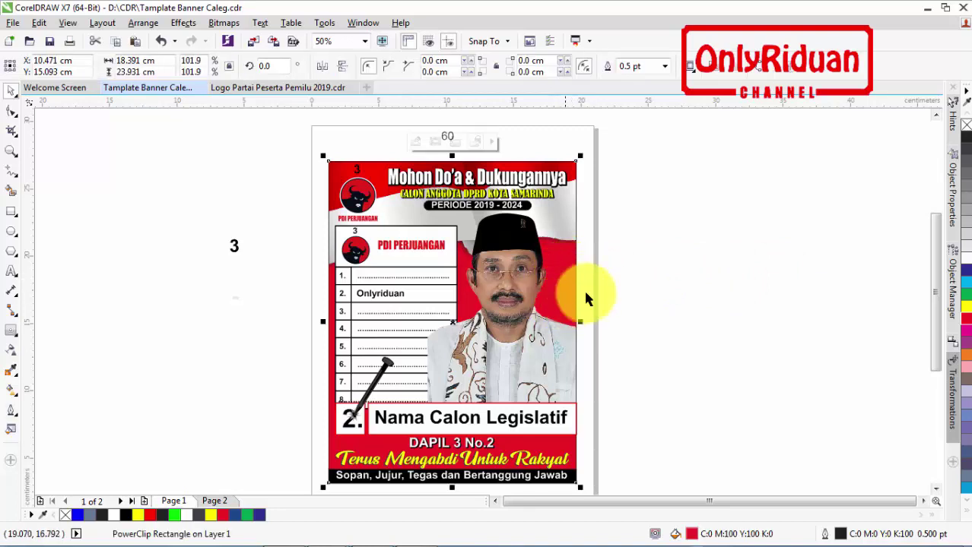
pyautogui.click(964, 272)
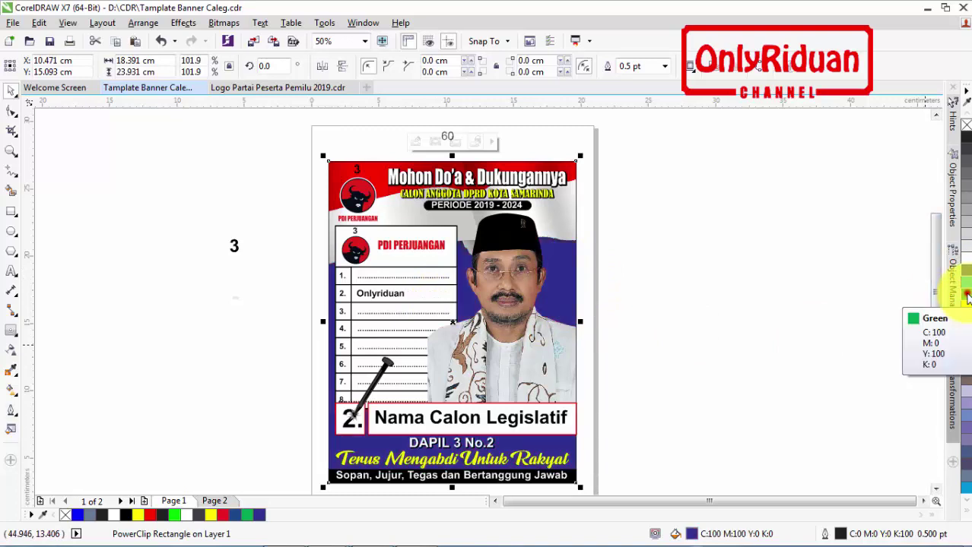
pyautogui.click(964, 293)
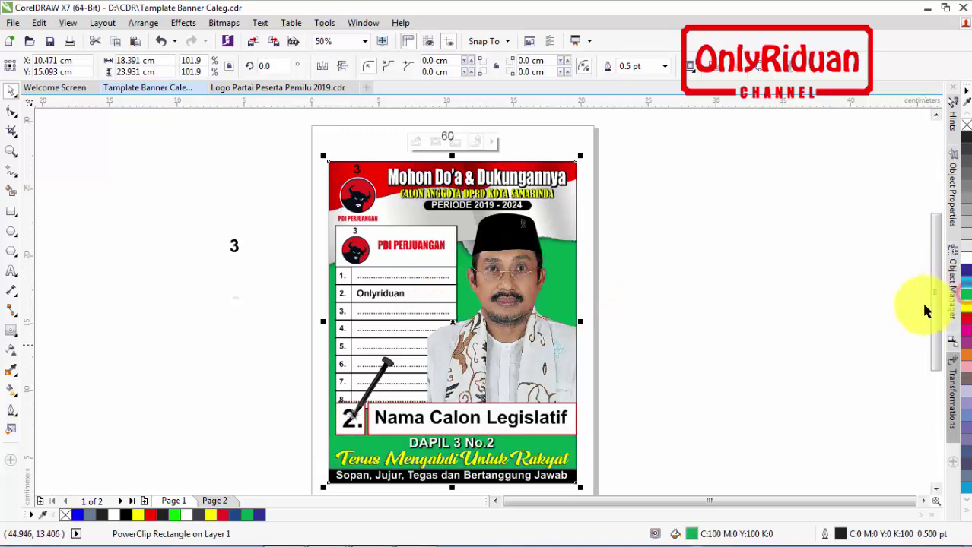
pyautogui.click(965, 305)
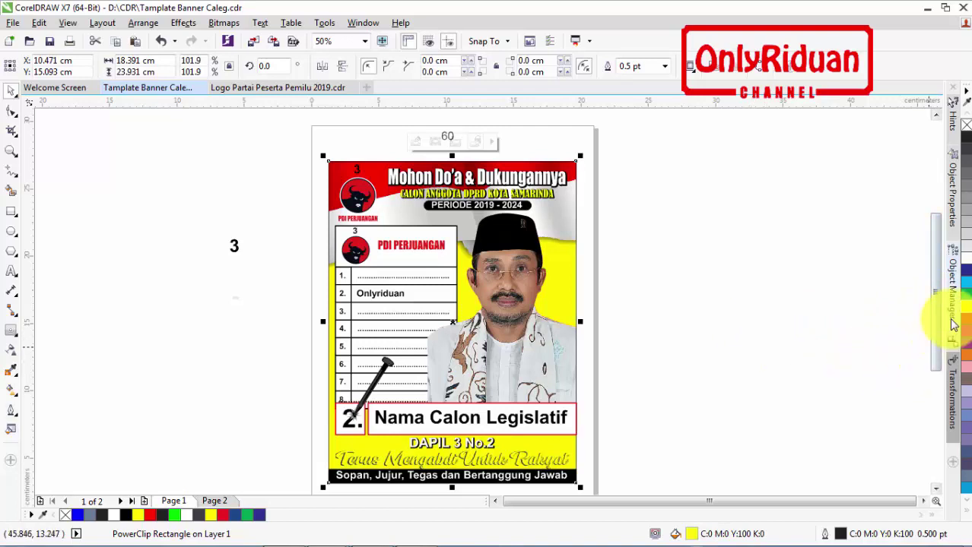
pyautogui.click(964, 293)
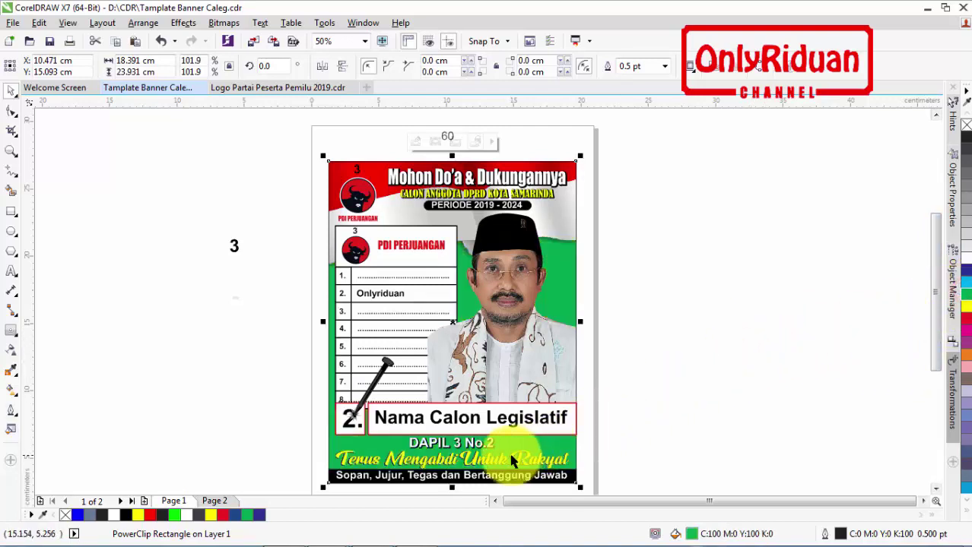
# Inspect the slogan and candidate name lines at the foot of the vertical banner as editable text with the Text tool.
pyautogui.click(935, 488)
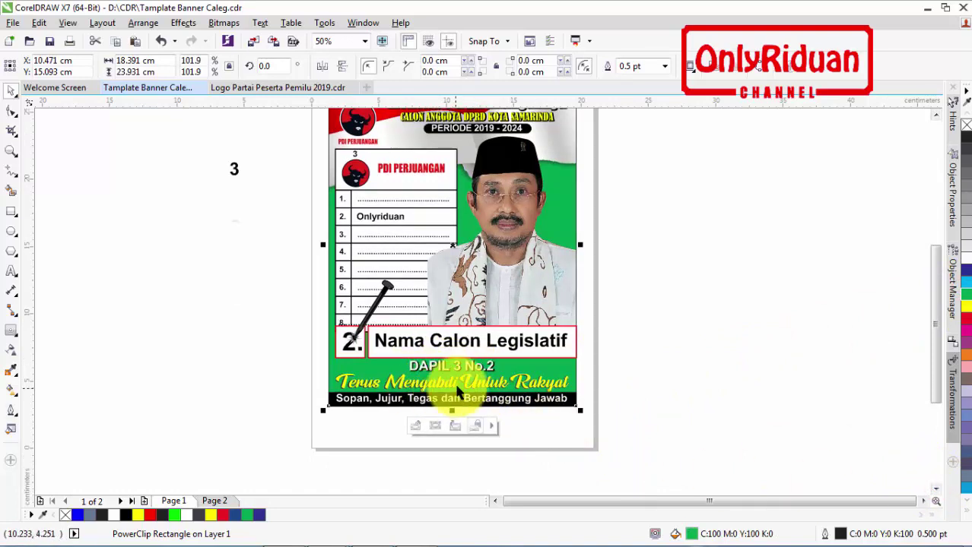
pyautogui.click(661, 406)
pyautogui.click(530, 388)
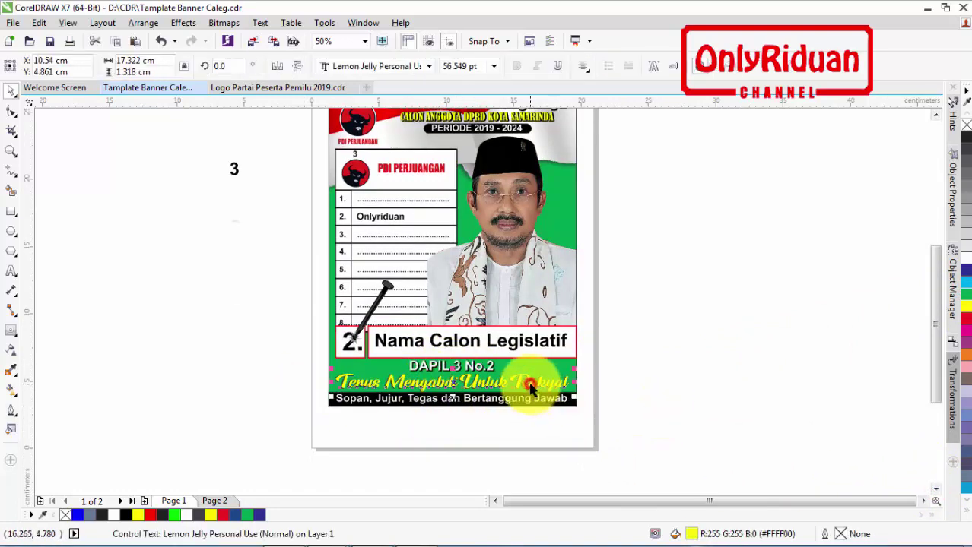
pyautogui.click(12, 272)
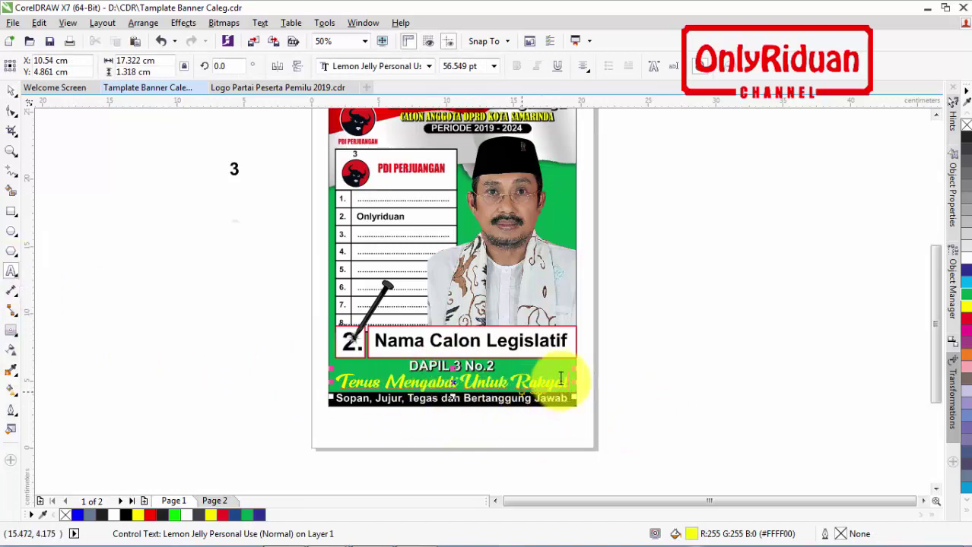
pyautogui.click(498, 403)
pyautogui.click(507, 342)
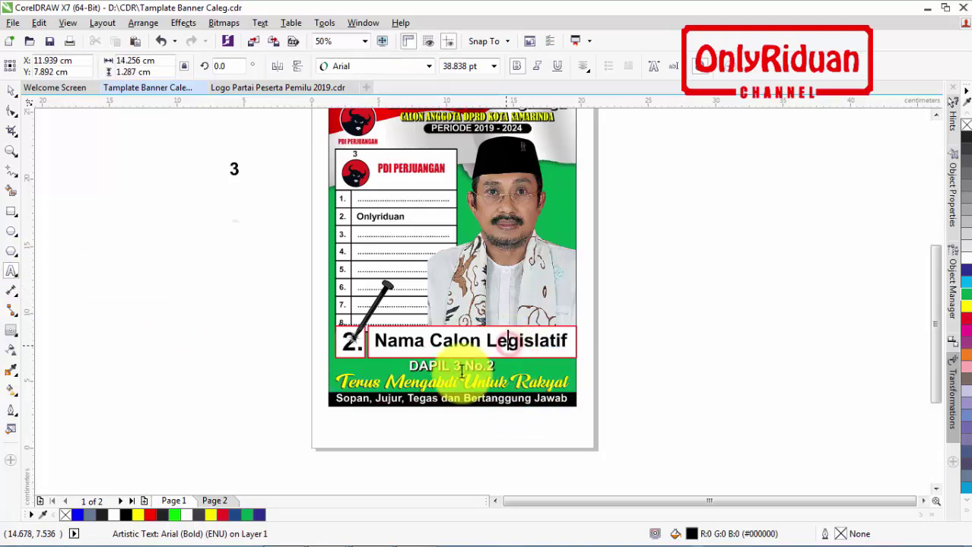
# On page 2, go through the horizontal banner's headline, candidacy, period, DAPIL, slogan and name lines with the Text tool.
pyautogui.click(224, 501)
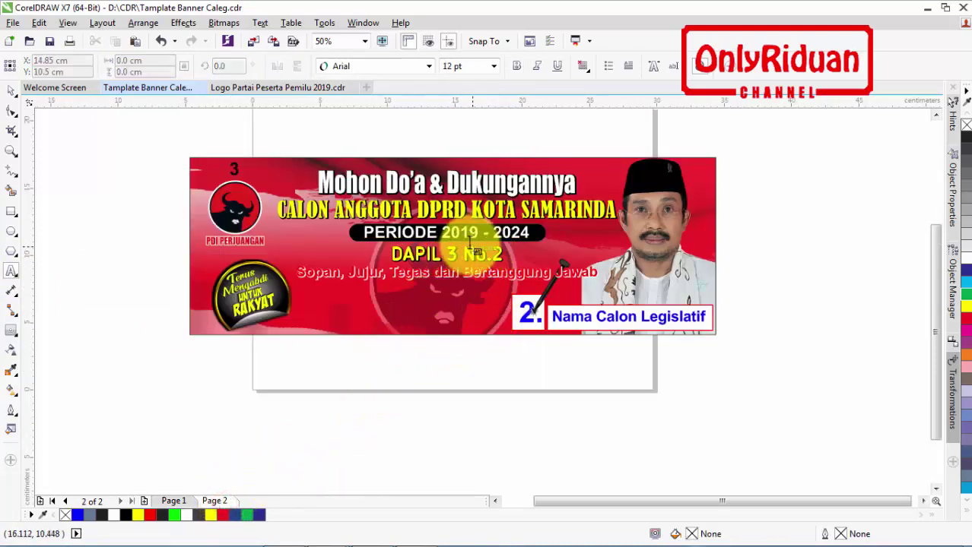
pyautogui.click(494, 183)
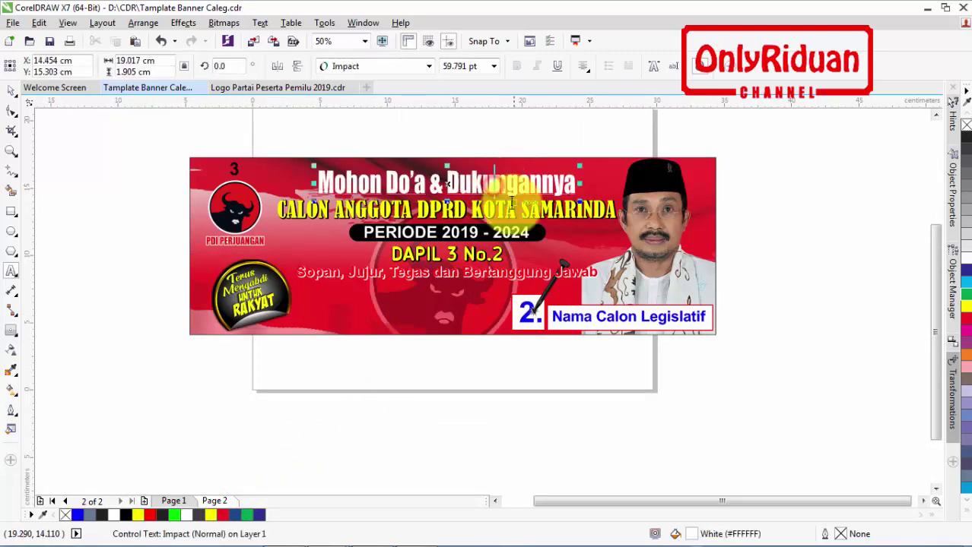
pyautogui.click(509, 209)
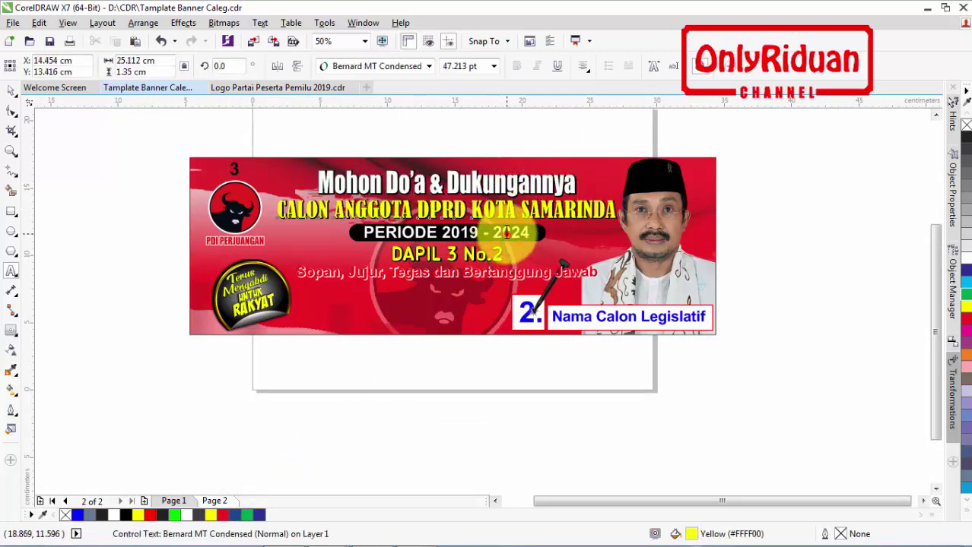
pyautogui.click(506, 232)
pyautogui.click(485, 255)
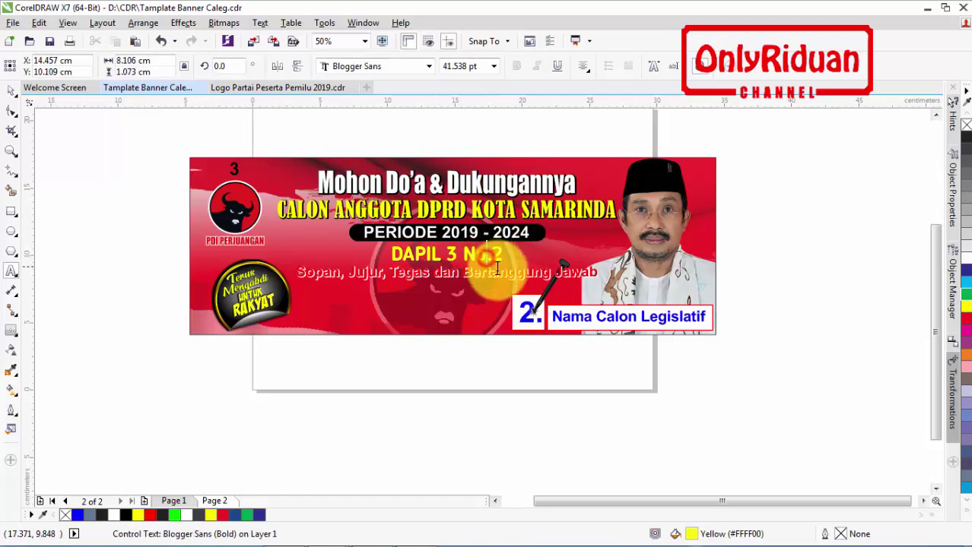
pyautogui.click(561, 272)
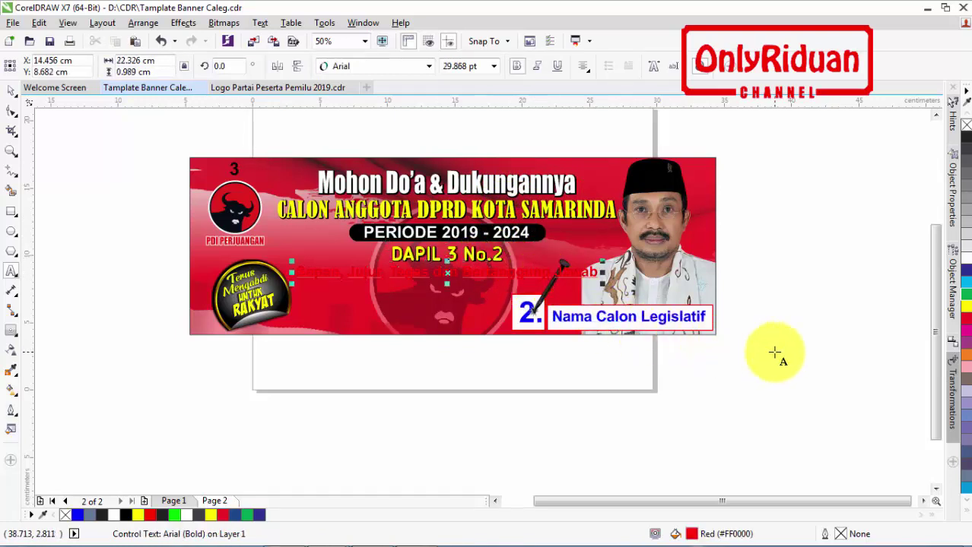
pyautogui.click(682, 317)
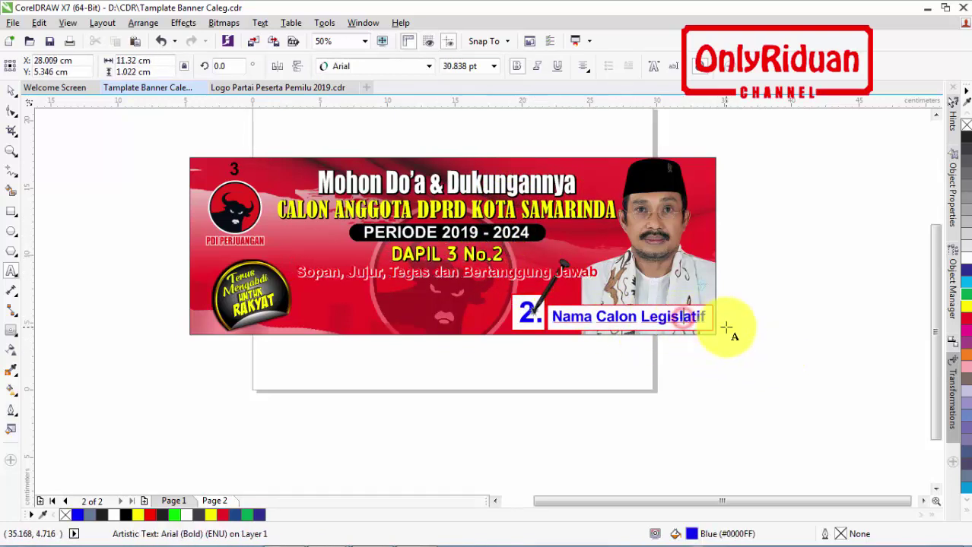
# Fill the horizontal banner's slogan "Sopan, Jujur, Tegas dan Bertanggung Jawab" with black and deselect it.
pyautogui.click(11, 91)
pyautogui.click(48, 174)
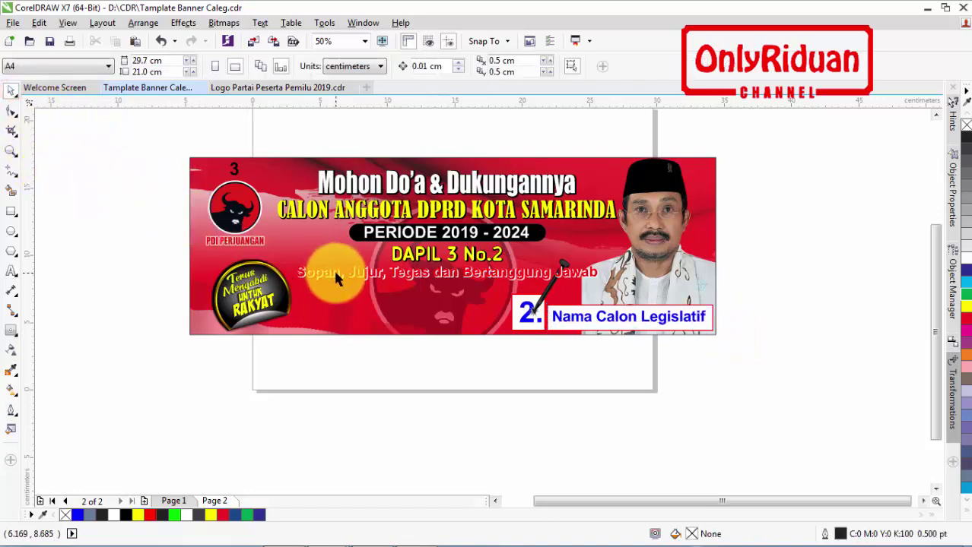
pyautogui.click(333, 271)
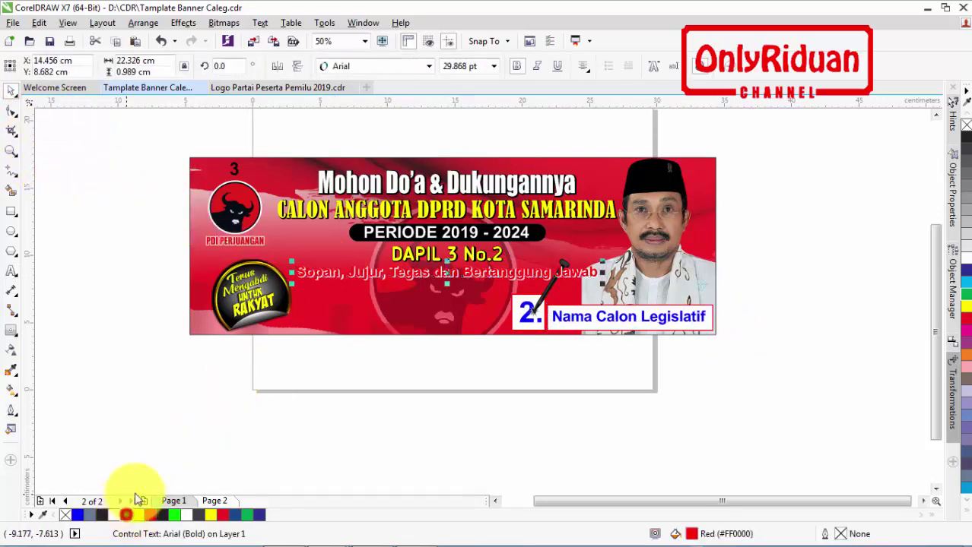
pyautogui.click(137, 345)
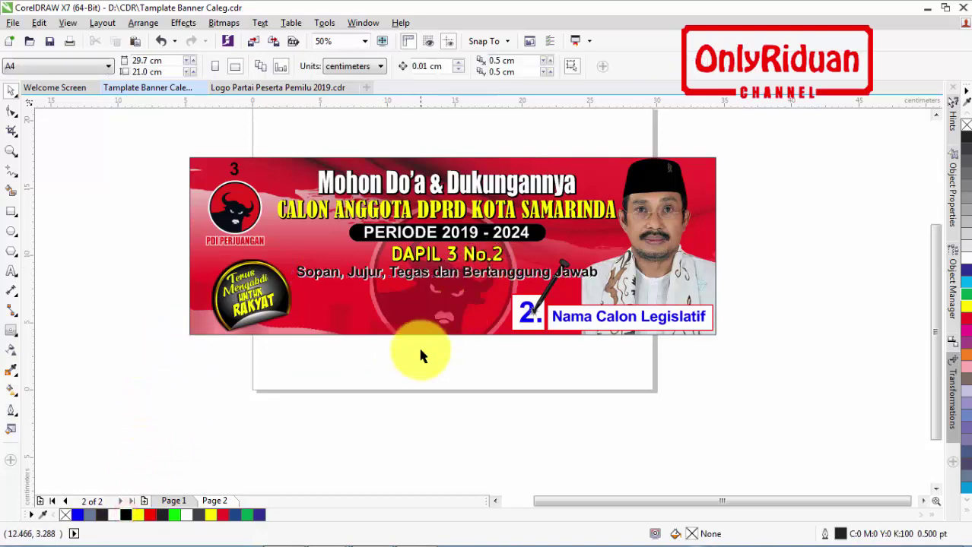
# Check the text objects inside the horizontal banner's round badge by selecting them one after the other.
pyautogui.click(261, 298)
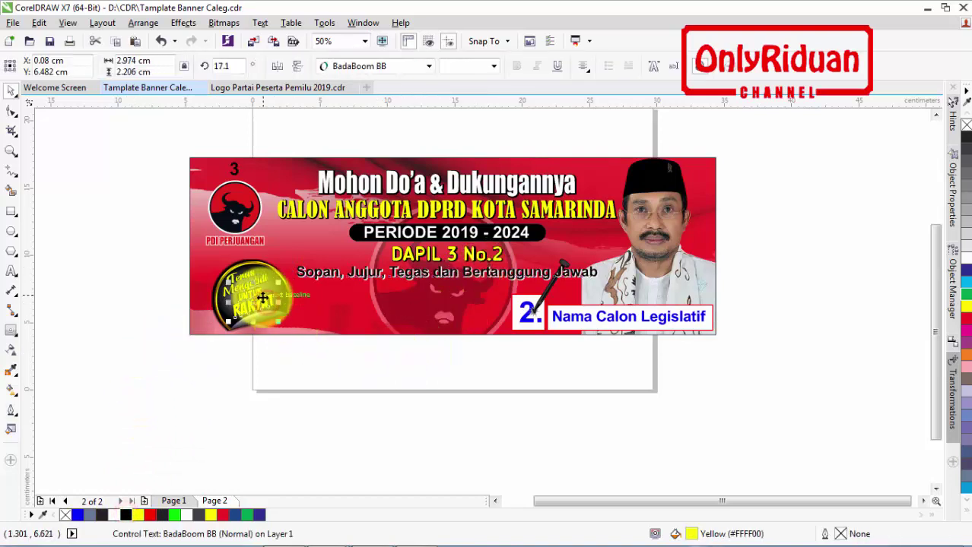
pyautogui.click(255, 293)
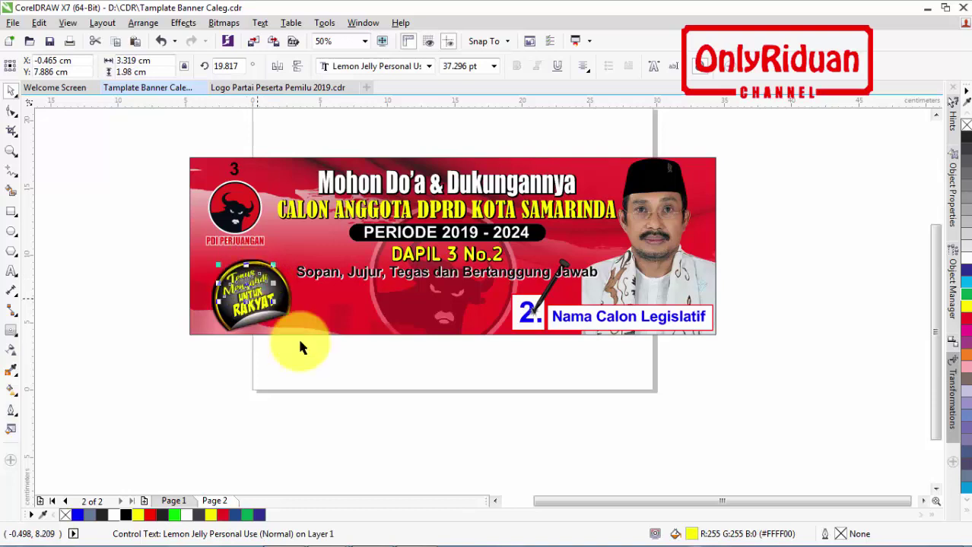
pyautogui.click(347, 368)
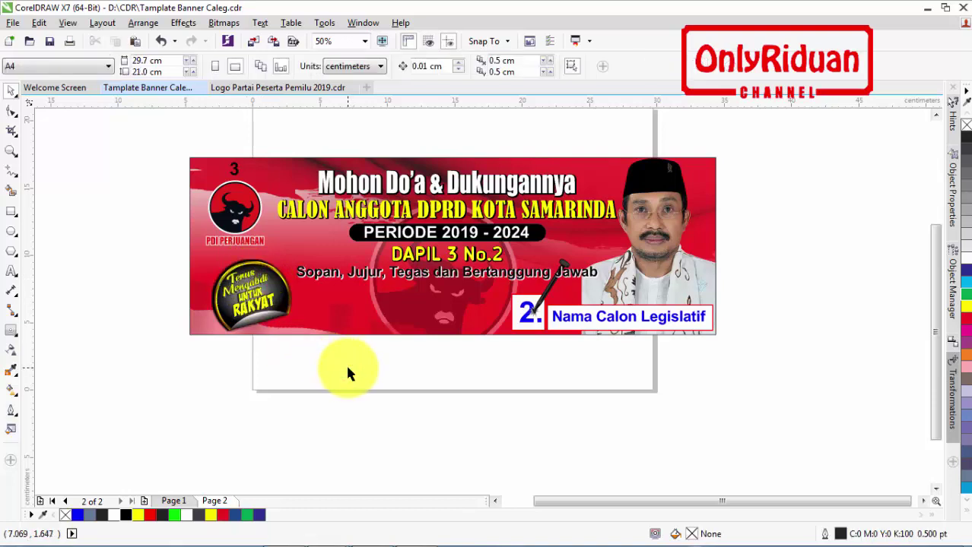